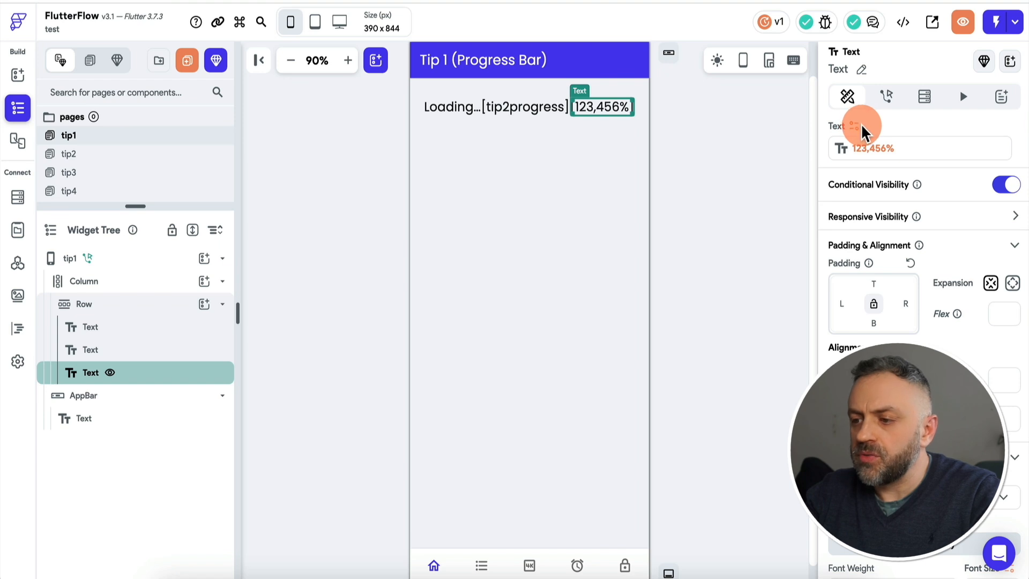
- Examine the conditional visibility setting of the last text widget in the tip1 page's row
left_click(959, 191)
left_click(864, 215)
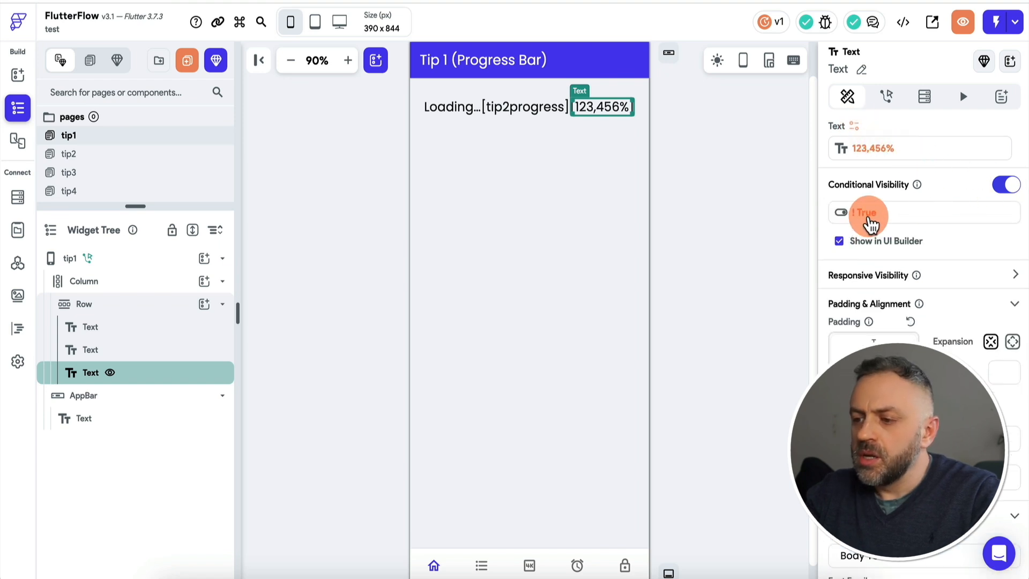
left_click(789, 274)
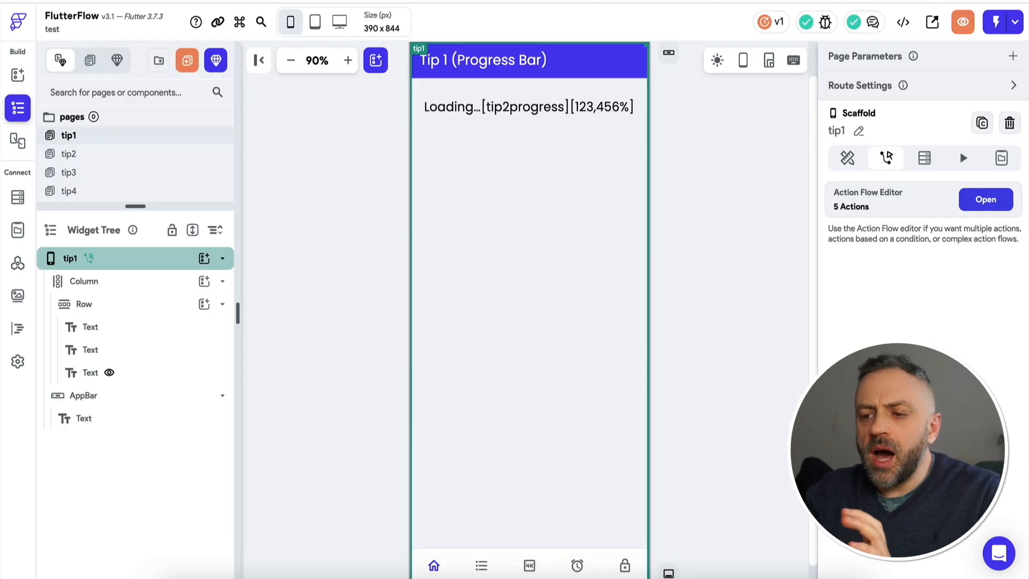
left_click(358, 160)
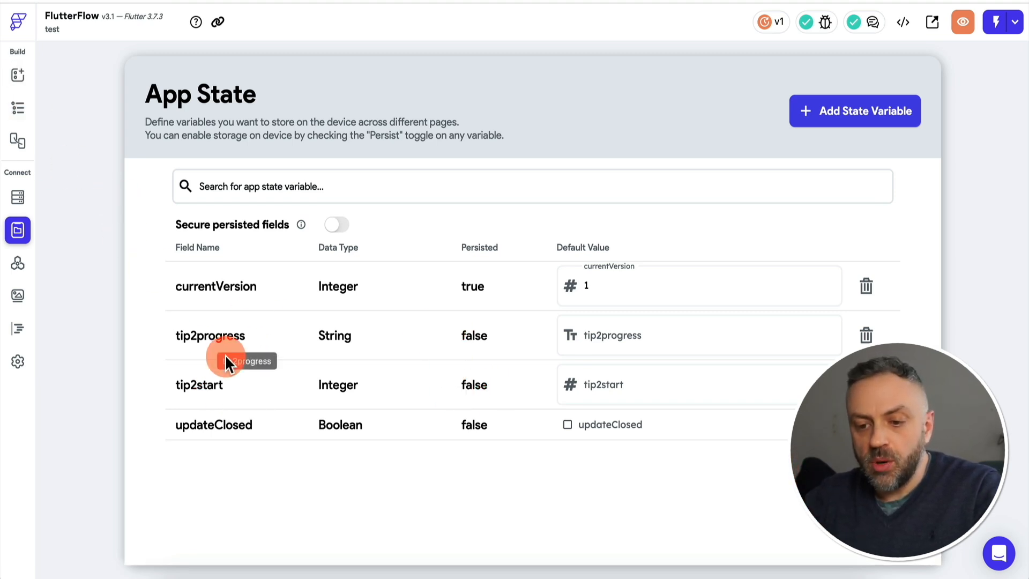
- Return from the app state variables to the tip1 page's widget tree and open its Action Flow Editor
left_click(19, 75)
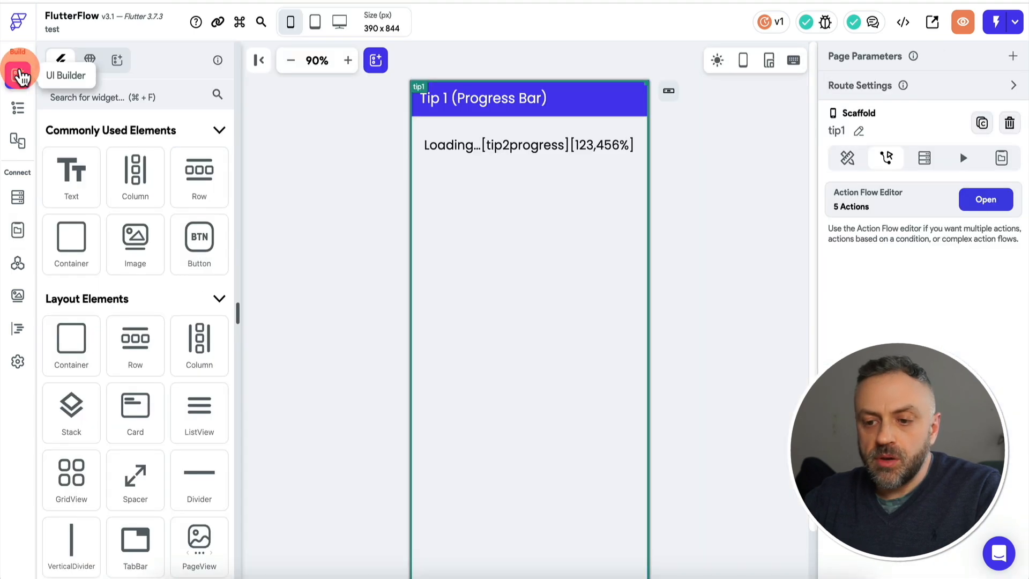
left_click(18, 107)
left_click(96, 268)
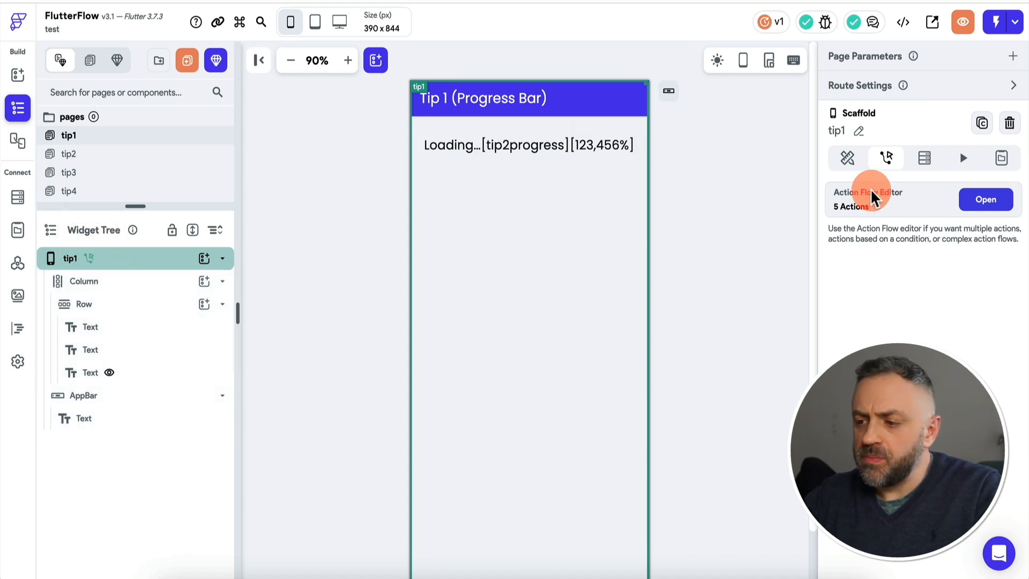
left_click(998, 200)
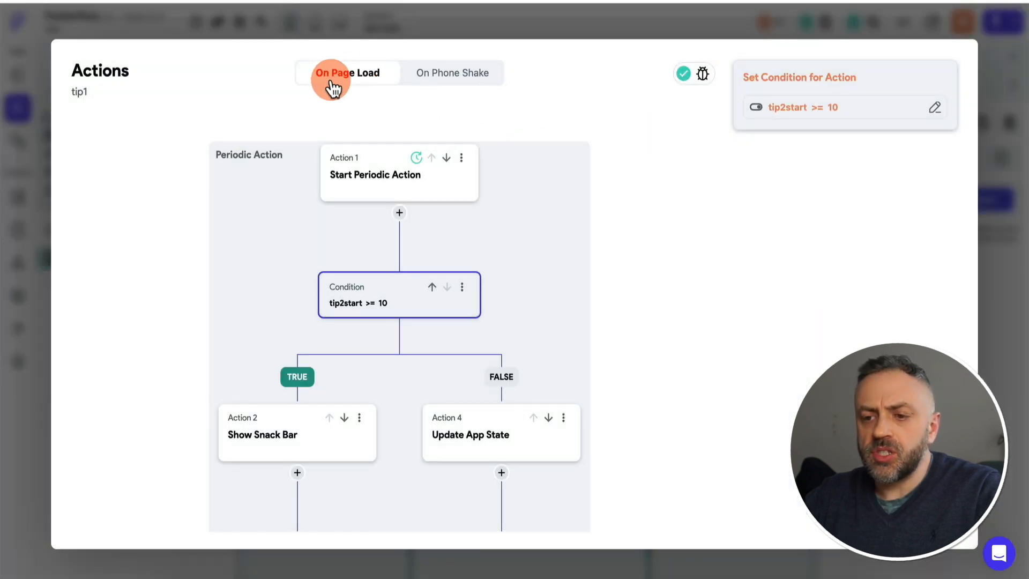
- Examine the Start Periodic Action settings and the tip2start condition in tip1's On Page Load flow
left_click_drag(172, 257, 195, 224)
left_click(386, 164)
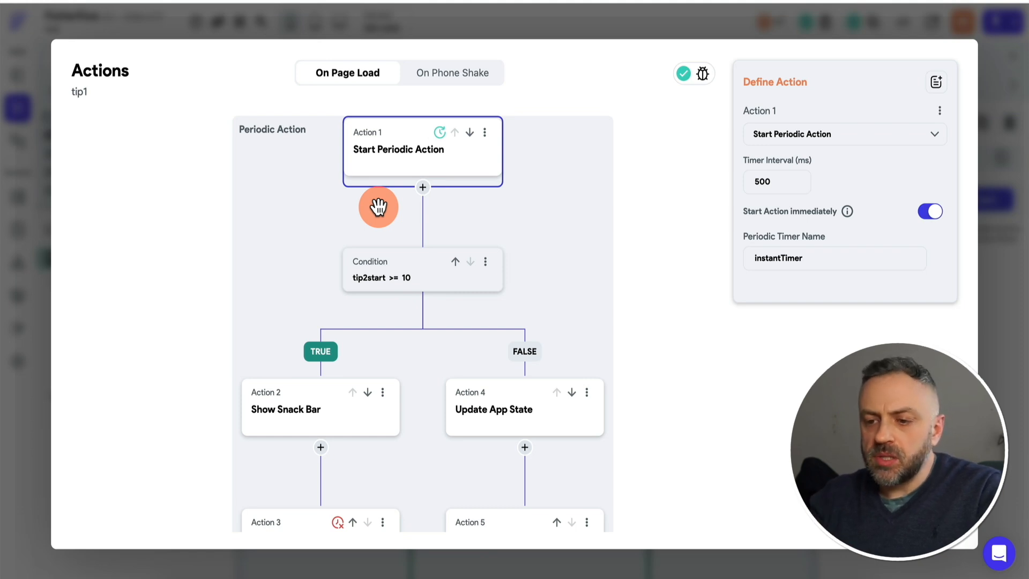
left_click(387, 279)
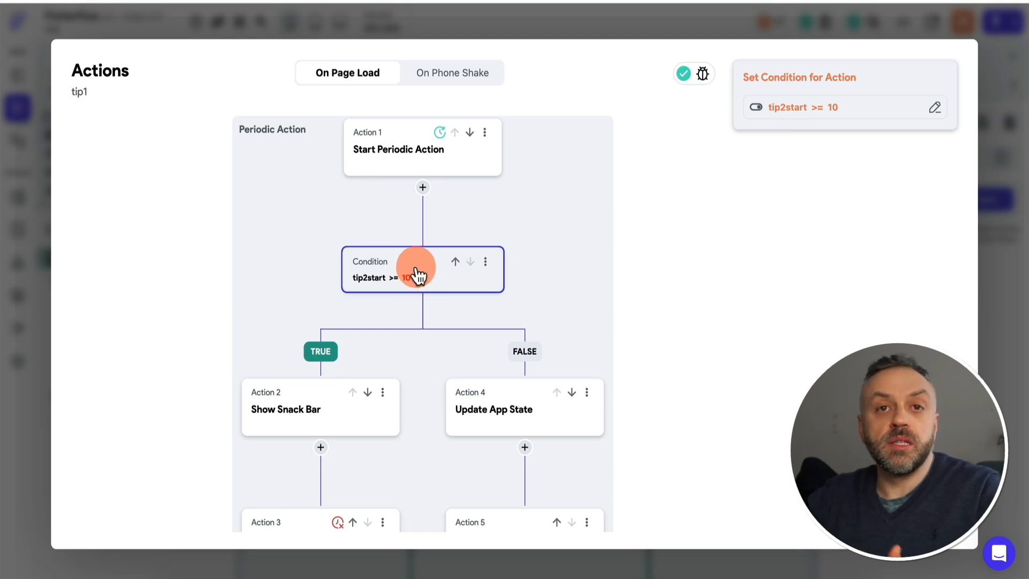
scroll(582, 190, "down", 2)
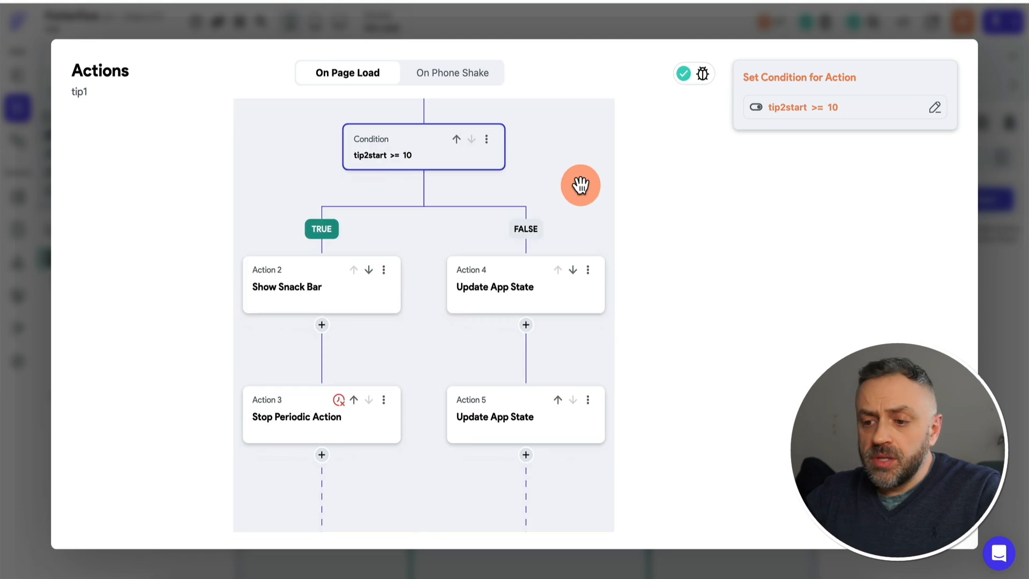
- Inspect the combined text that the FALSE branch's first Update App State action assigns to tip2progress, leaving it unedited
left_click(519, 294)
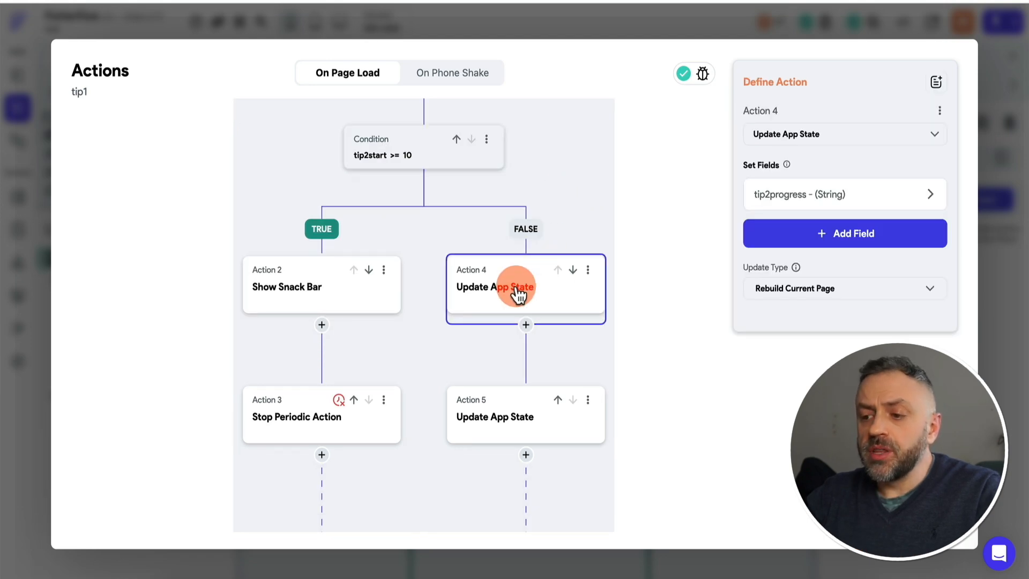
left_click(792, 202)
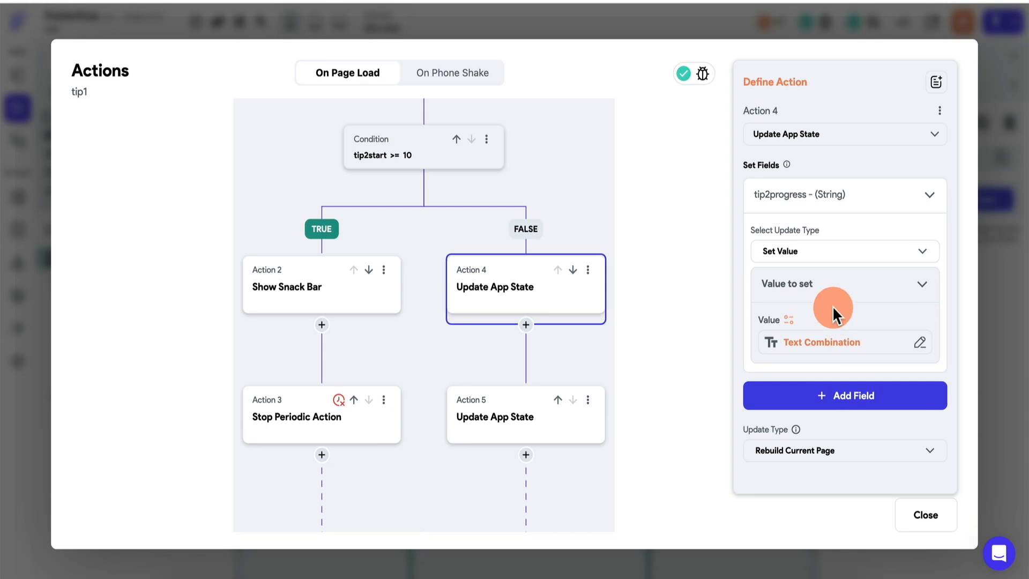
left_click(769, 341)
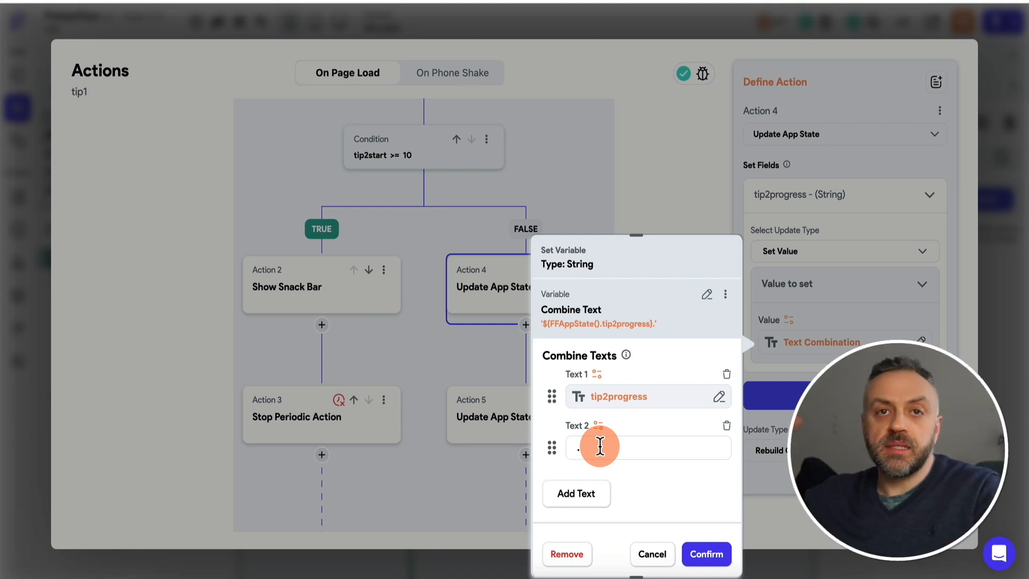
left_click(663, 554)
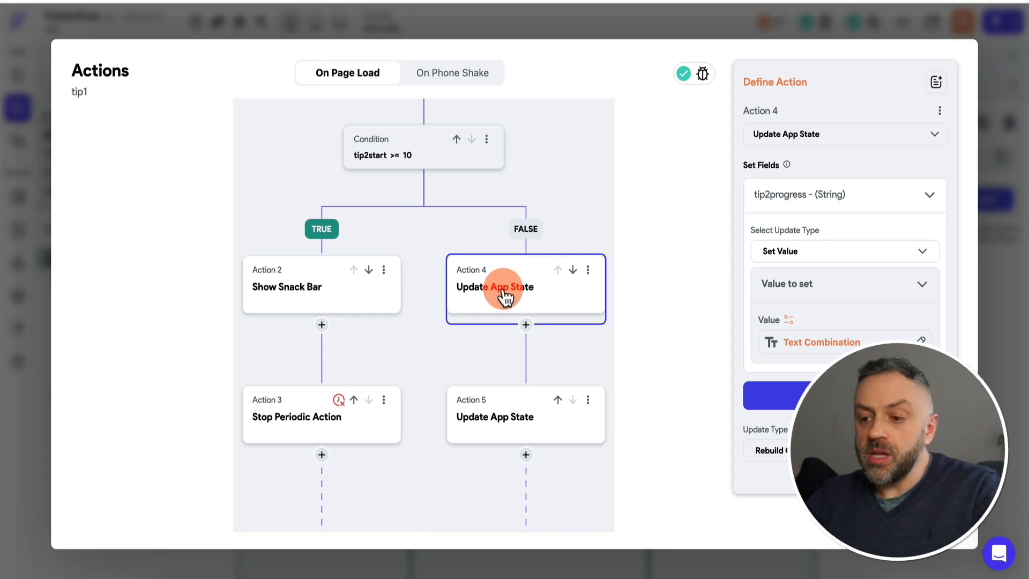
- Inspect how the FALSE branch's second Update App State action increments tip2start
left_click(501, 402)
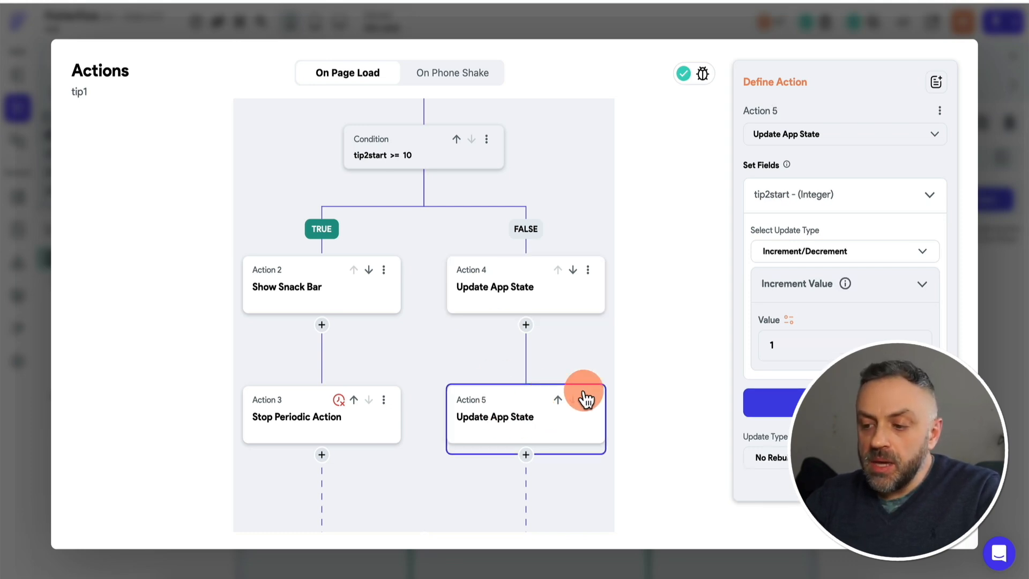
left_click(785, 349)
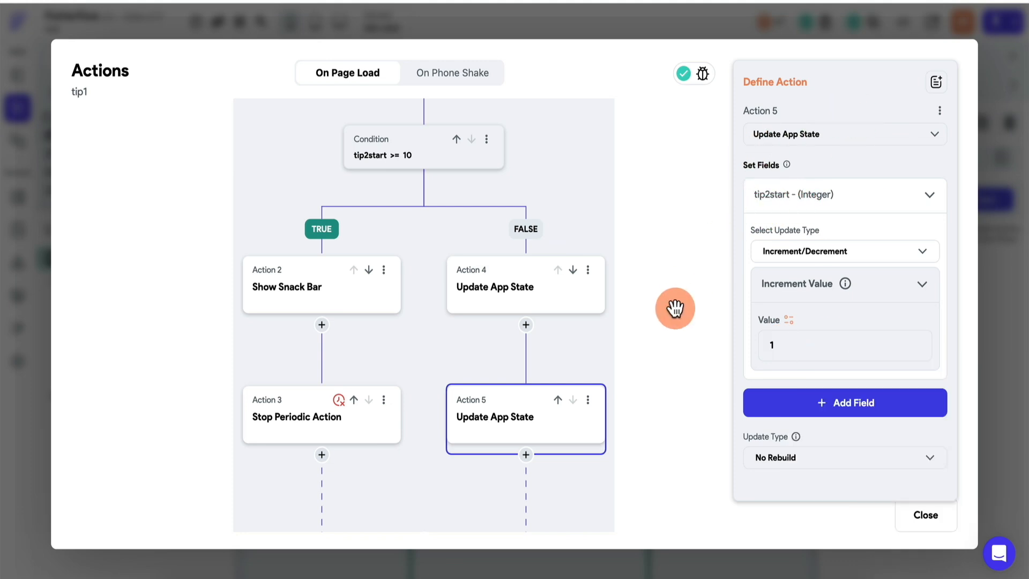
mouse_move(652, 328)
left_mouse_down()
mouse_move(668, 193)
mouse_move(663, 340)
left_mouse_up()
left_click_drag(669, 231, 665, 295)
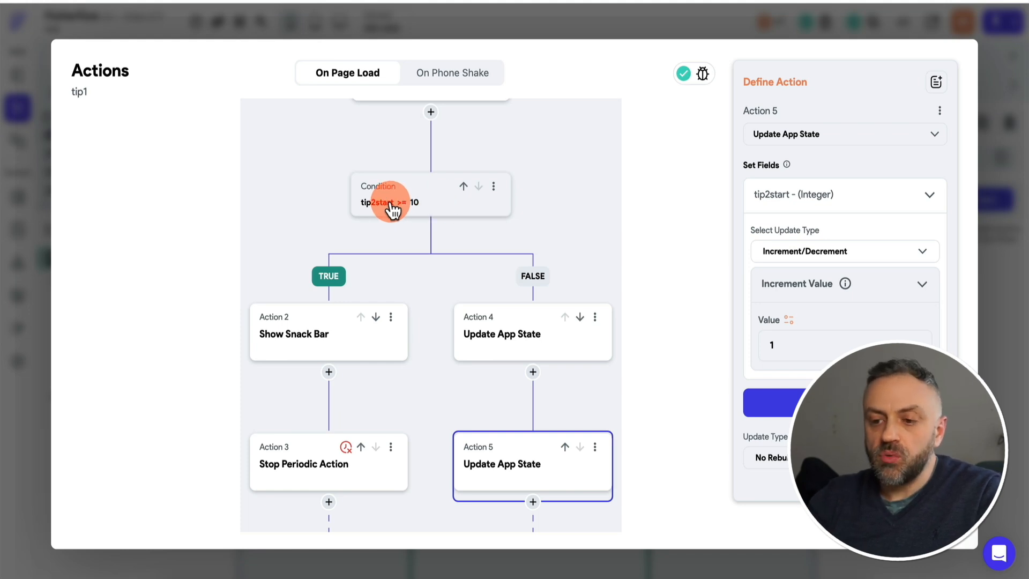
- Inspect the TRUE branch's Show Snack Bar message and the timer cancelled by its Stop Periodic Action
left_click(325, 315)
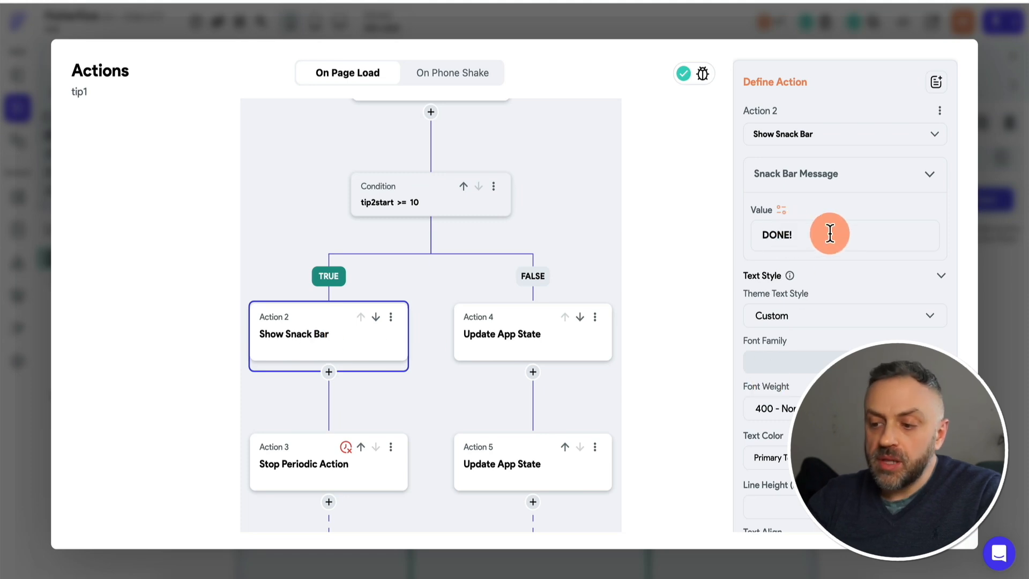
left_click(282, 481)
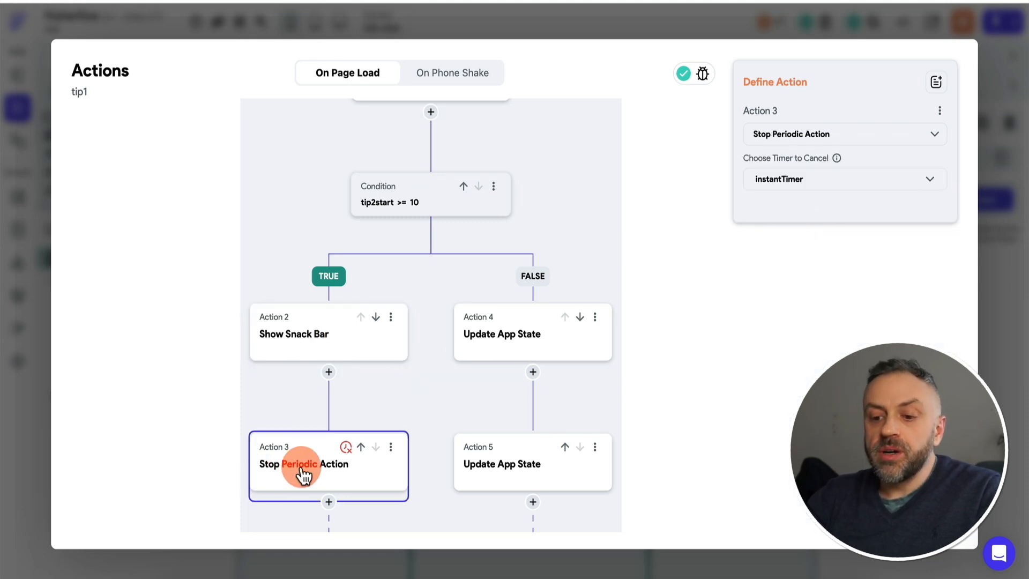
left_click(595, 174)
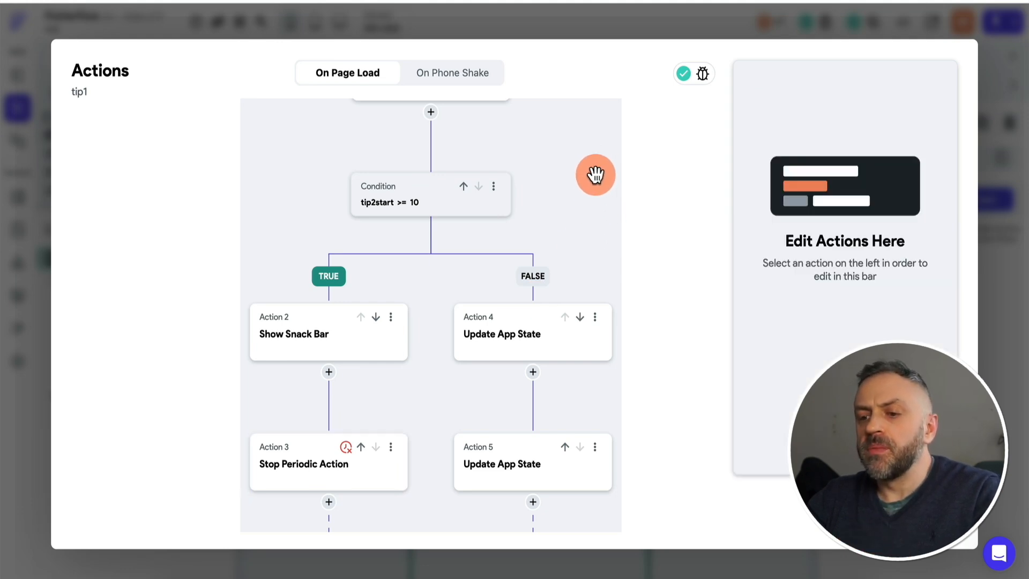
left_click_drag(586, 166, 586, 234)
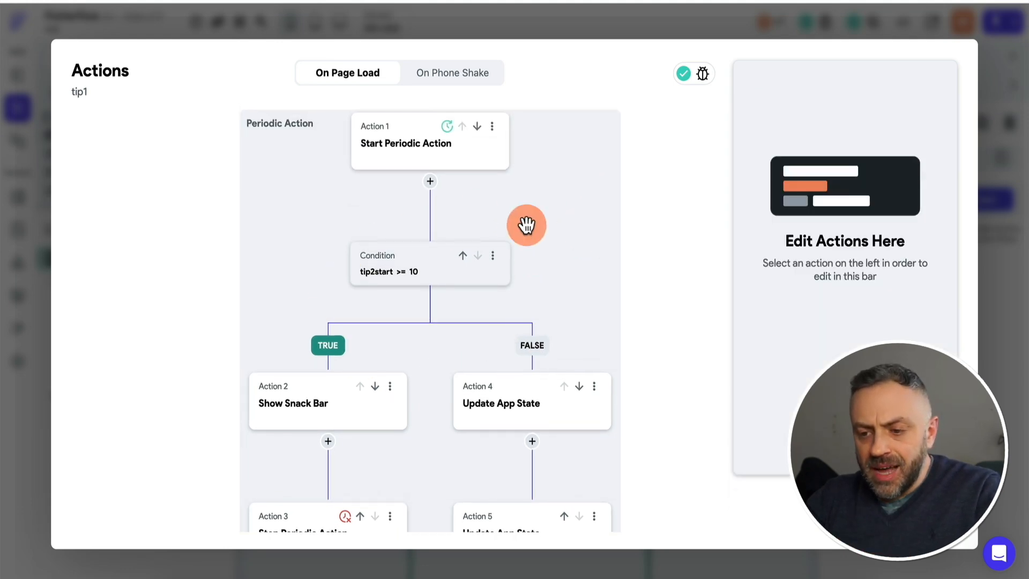
- Check the tip2start condition and the options for inserting something after Start Periodic Action, without adding anything
left_click(404, 271)
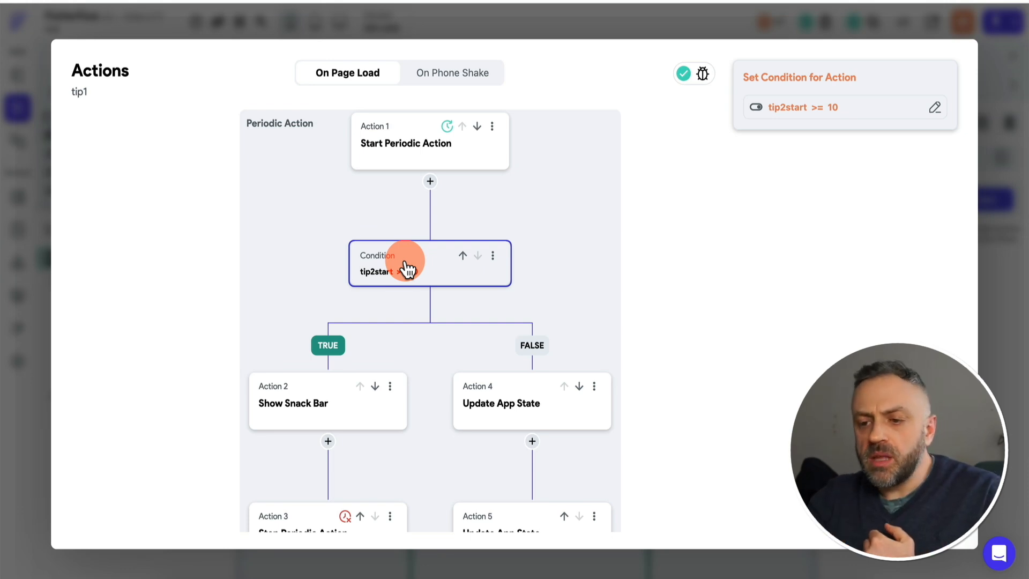
left_click(431, 181)
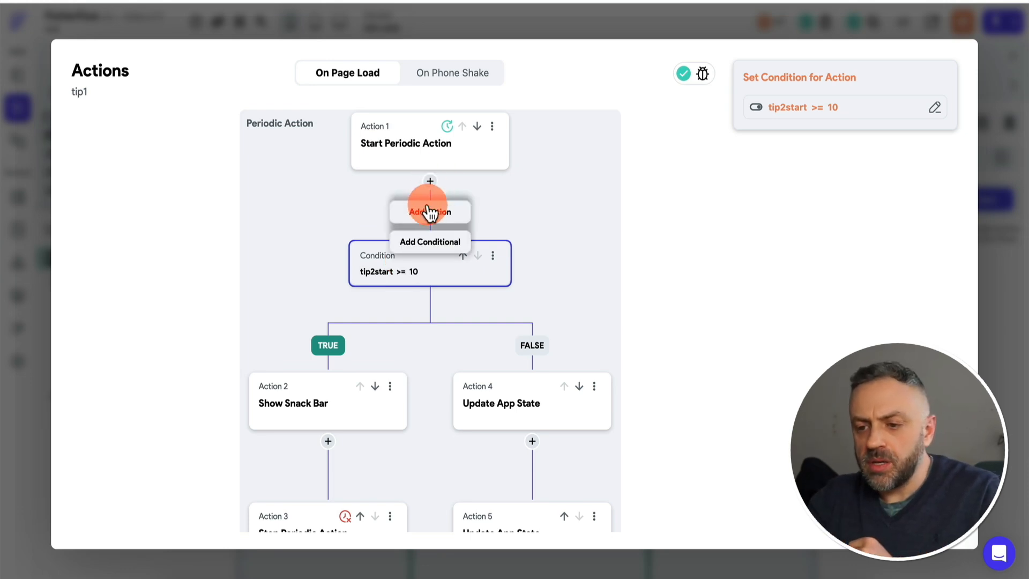
left_click(616, 246)
left_click(378, 263)
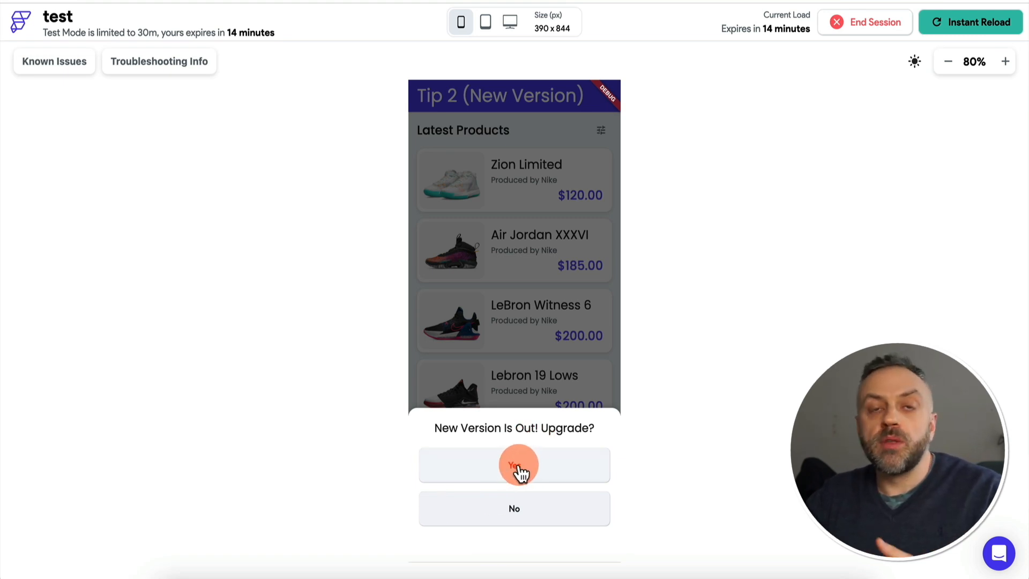
- Decline the upgrade prompt in the running test app and open Remote Config in the Firebase console
left_click(519, 513)
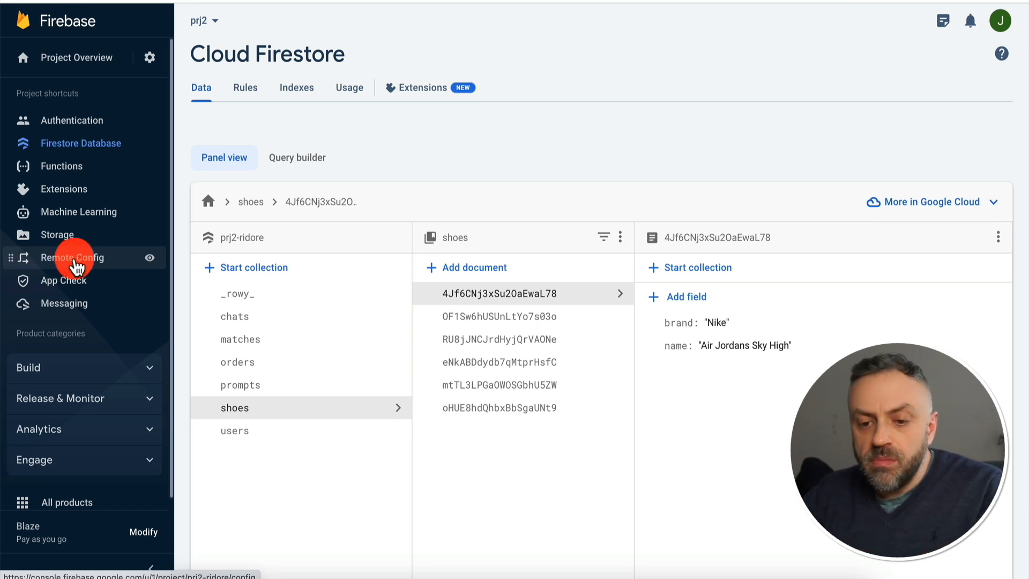
left_click(81, 262)
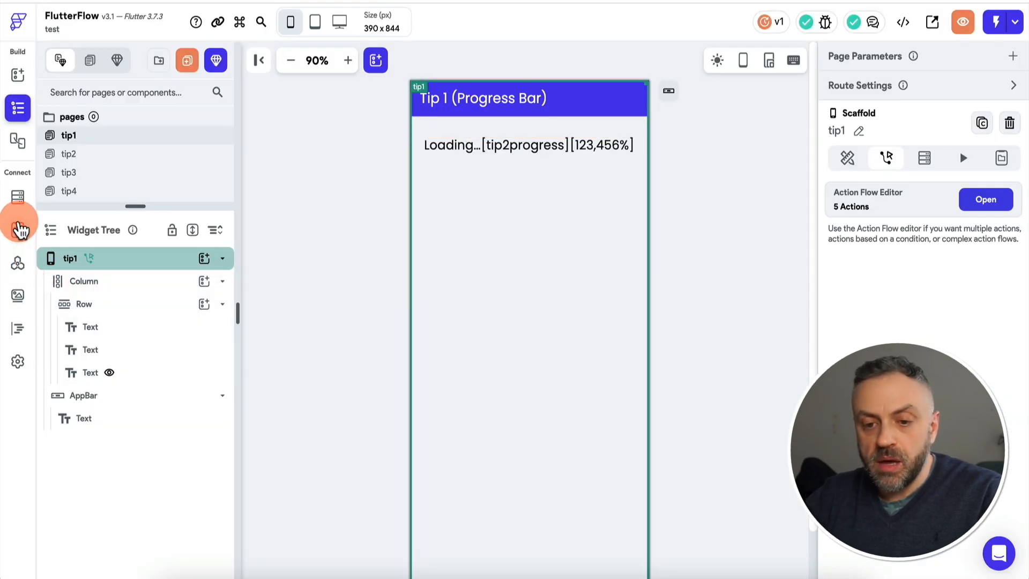
- Back in FlutterFlow, review the app state variables and the combined AND condition in tip2's On Page Load flow
left_click(18, 231)
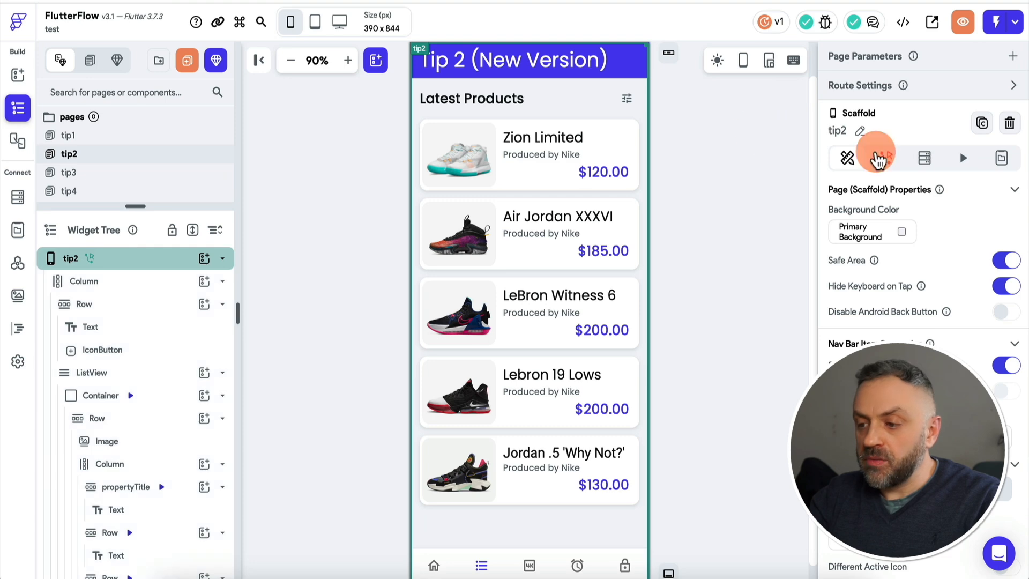
left_click(885, 160)
left_click(984, 200)
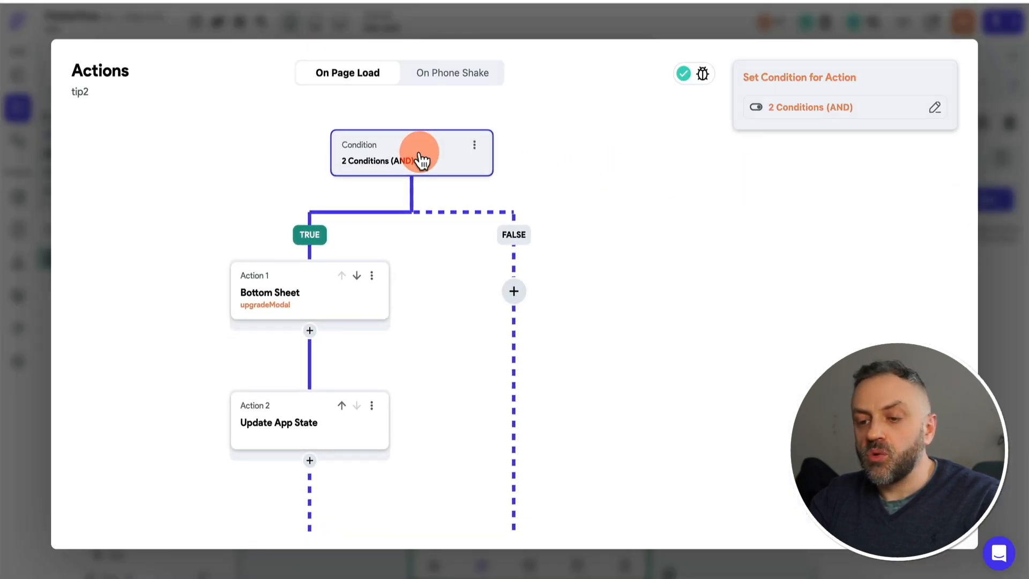
left_click(824, 108)
scroll(609, 198, "down", 2)
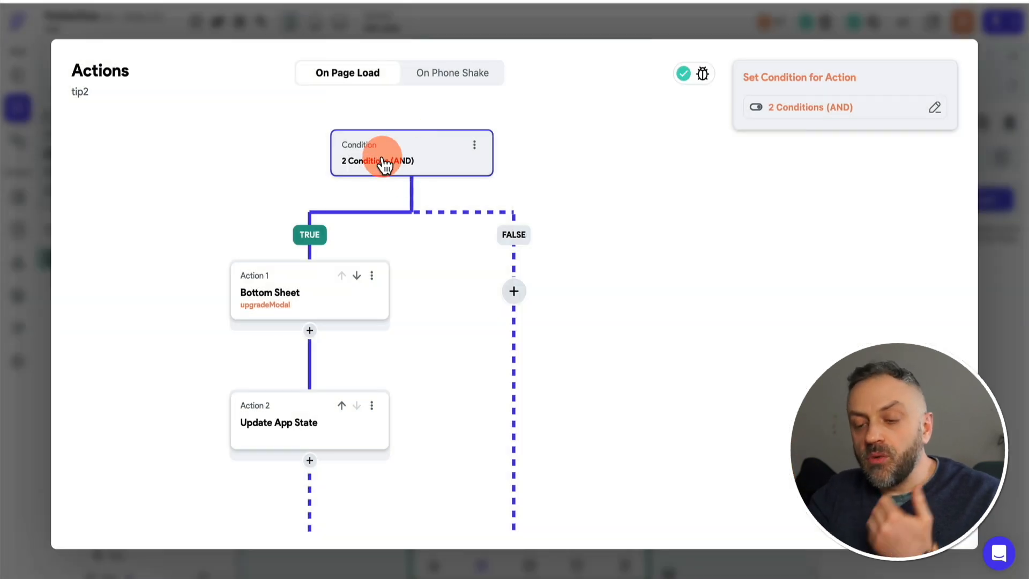
- Inspect the upgradeModal Bottom Sheet action and the updateClosed field of the Update App State action in tip2's TRUE branch
left_click(305, 291)
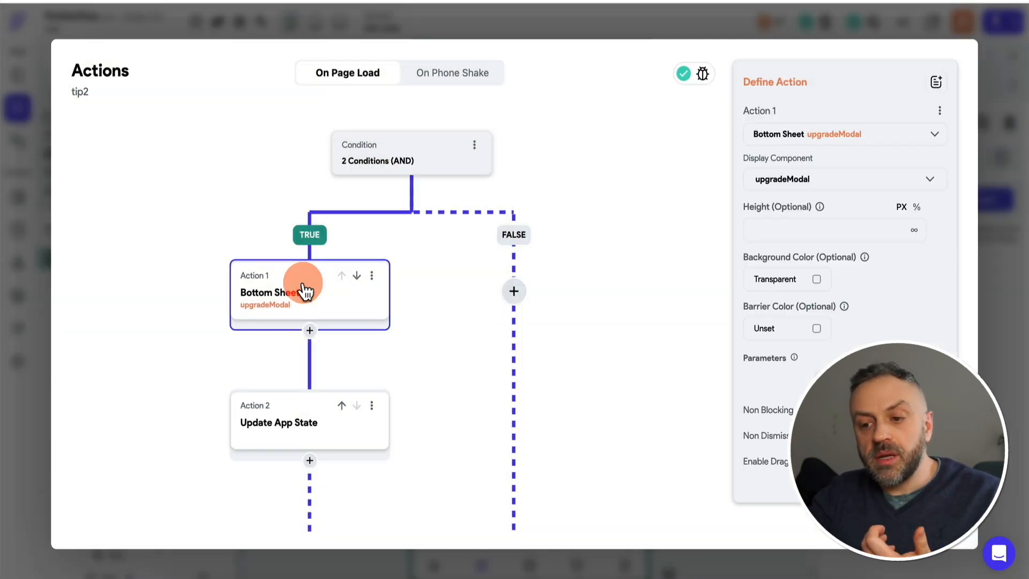
left_click(287, 421)
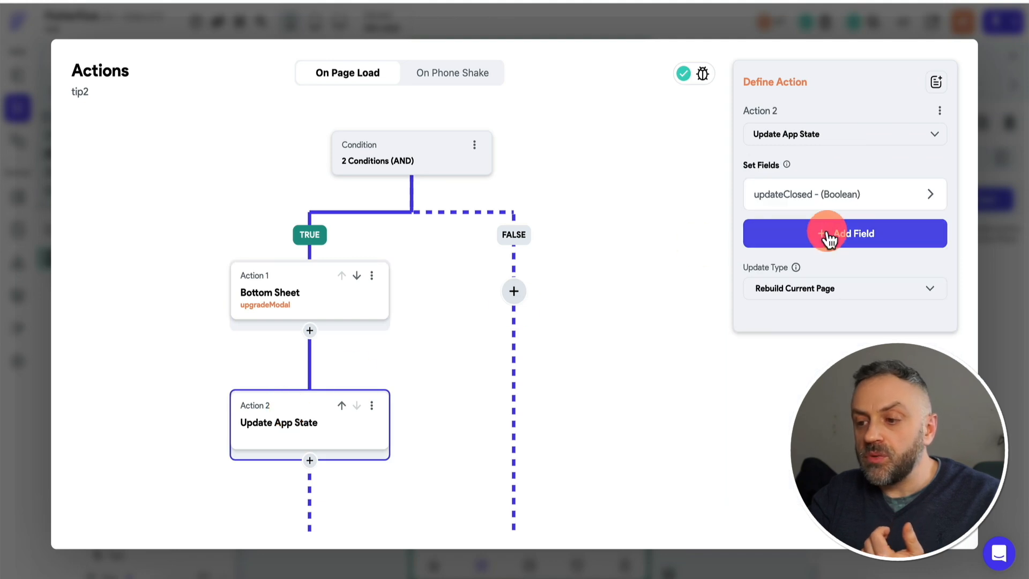
left_click(822, 207)
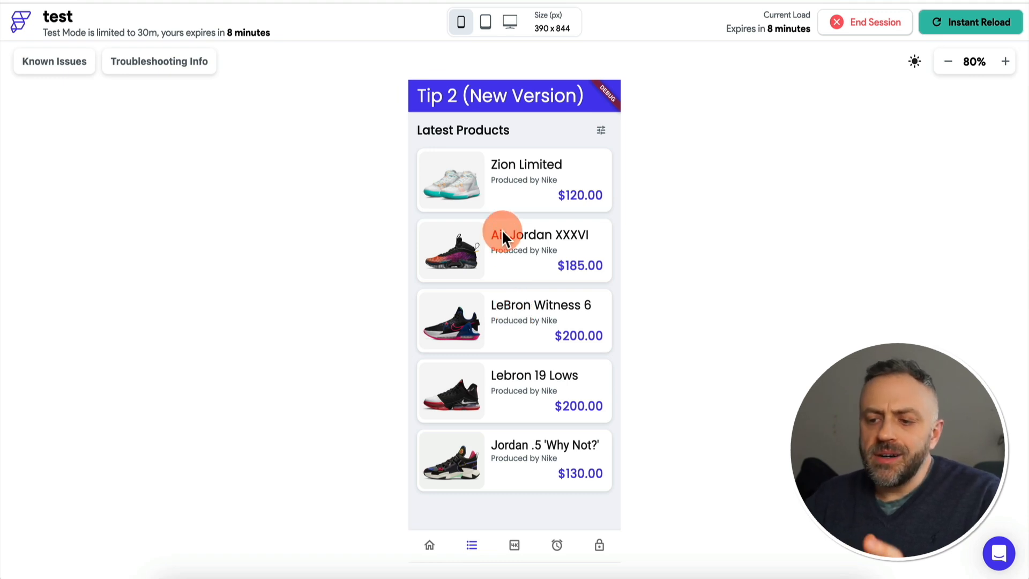
- Browse the products grouped by brand on the Tip 3 page of the running test app
left_click(460, 184)
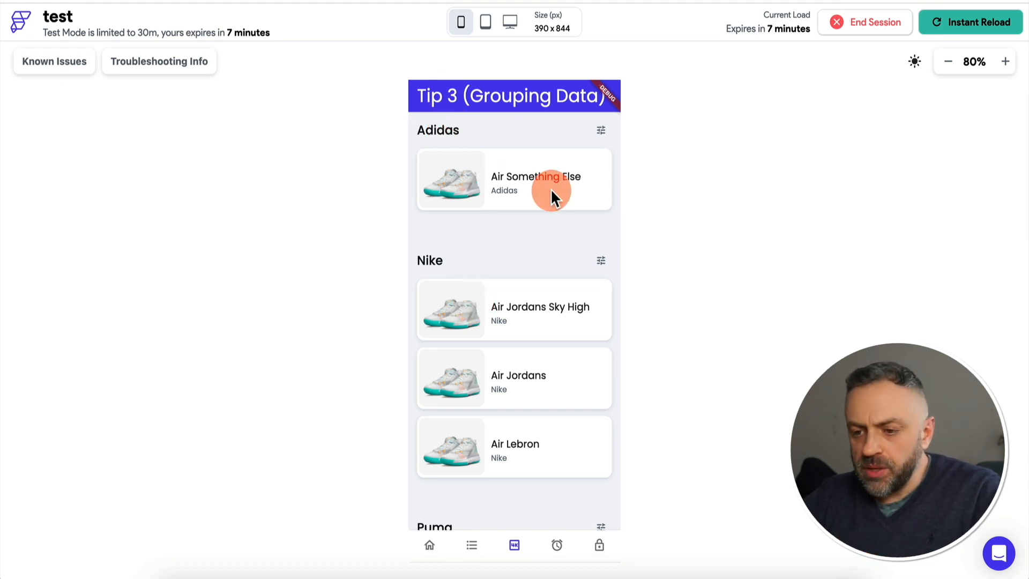
scroll(519, 410, "down", 3)
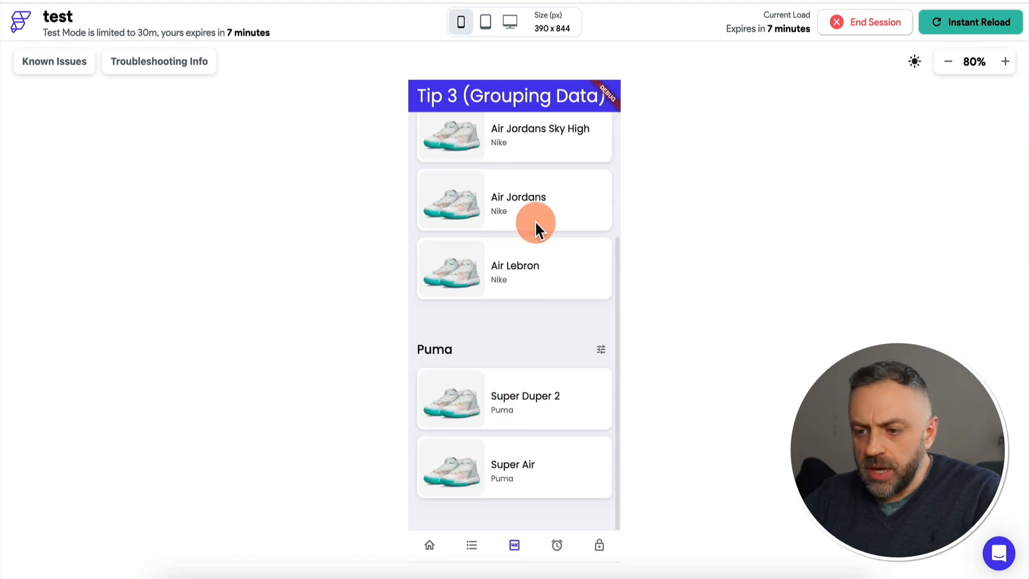
scroll(505, 268, "up", 3)
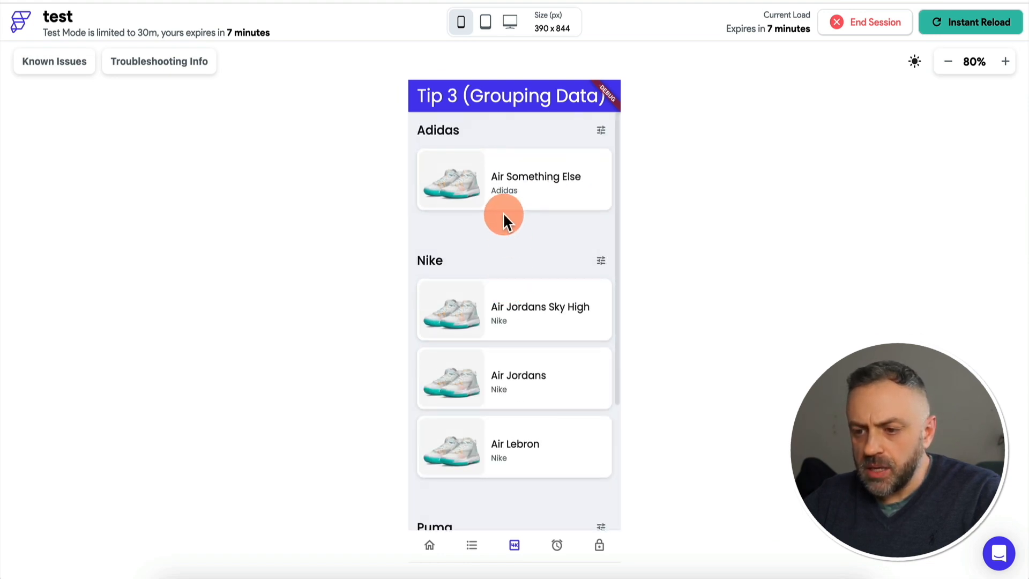
scroll(501, 225, "down", 3)
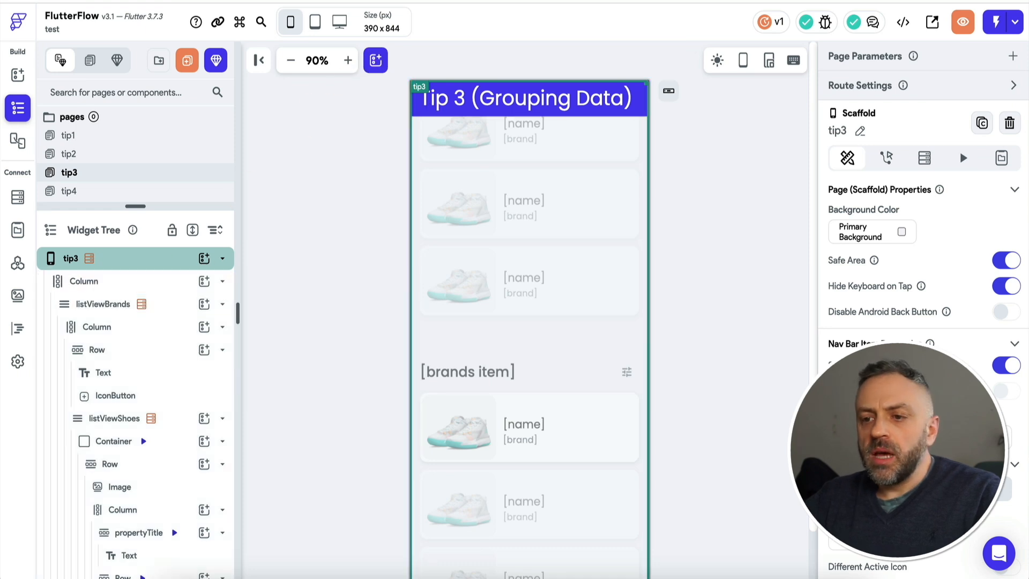
- Check the Adidas and Nike groups on the Tip 3 page of the running test app and return to the FlutterFlow editor
left_click(429, 1)
scroll(488, 184, "up", 4)
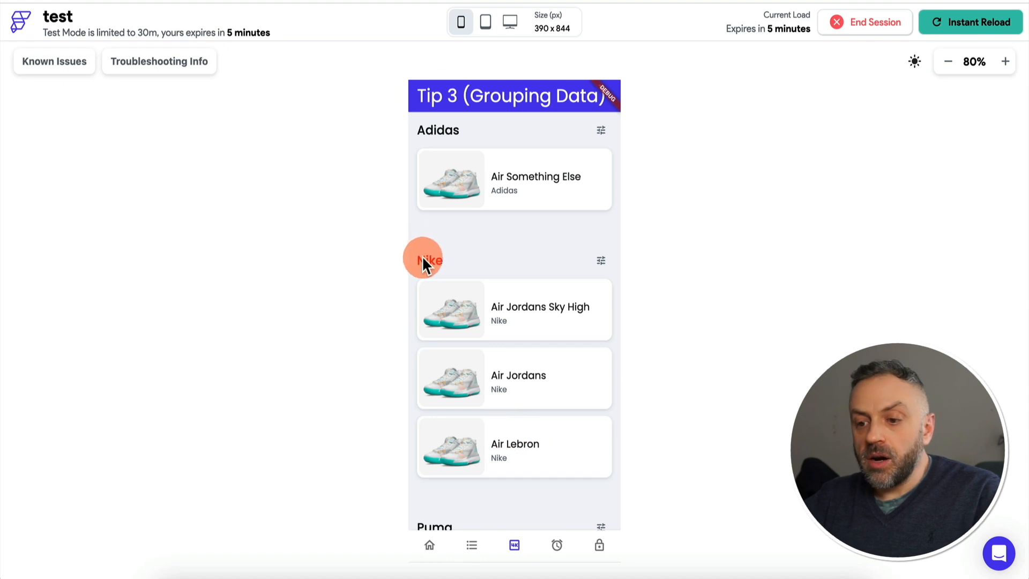
left_click(279, 2)
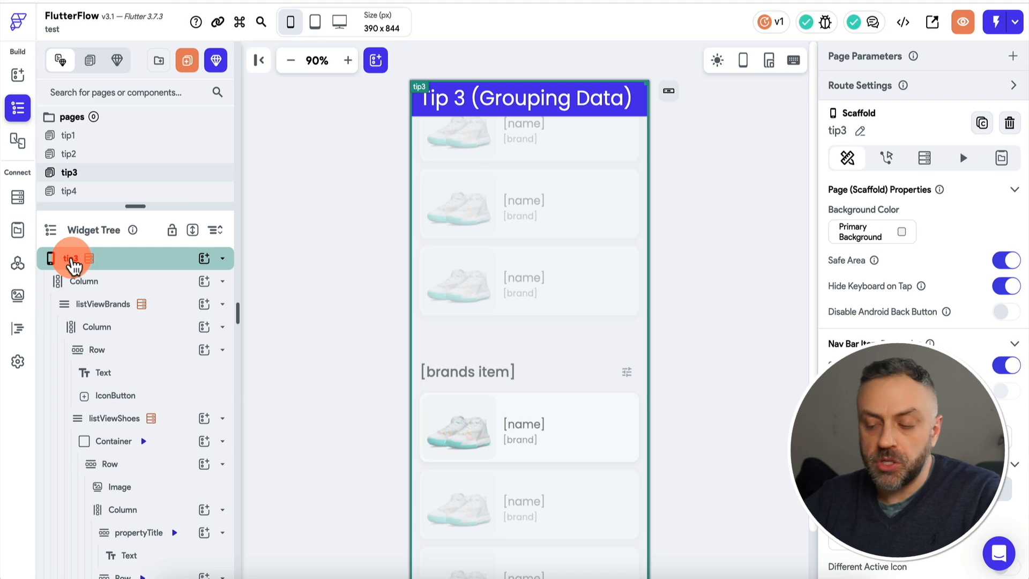
- Review the Firestore collections and the tip3 page's backend query for a list of documents from the shoes collection
left_click(923, 157)
left_click(916, 194)
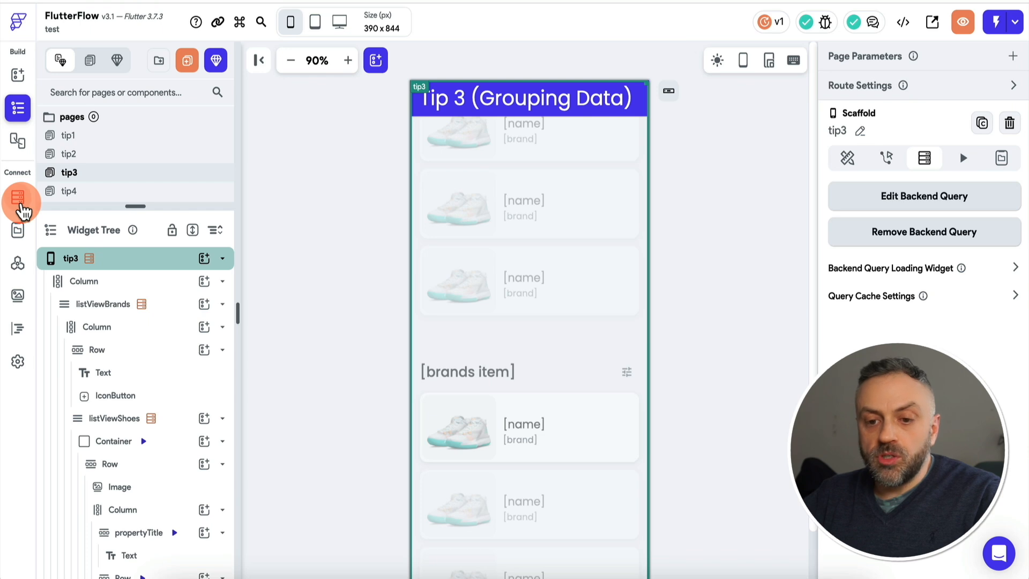
left_click(20, 199)
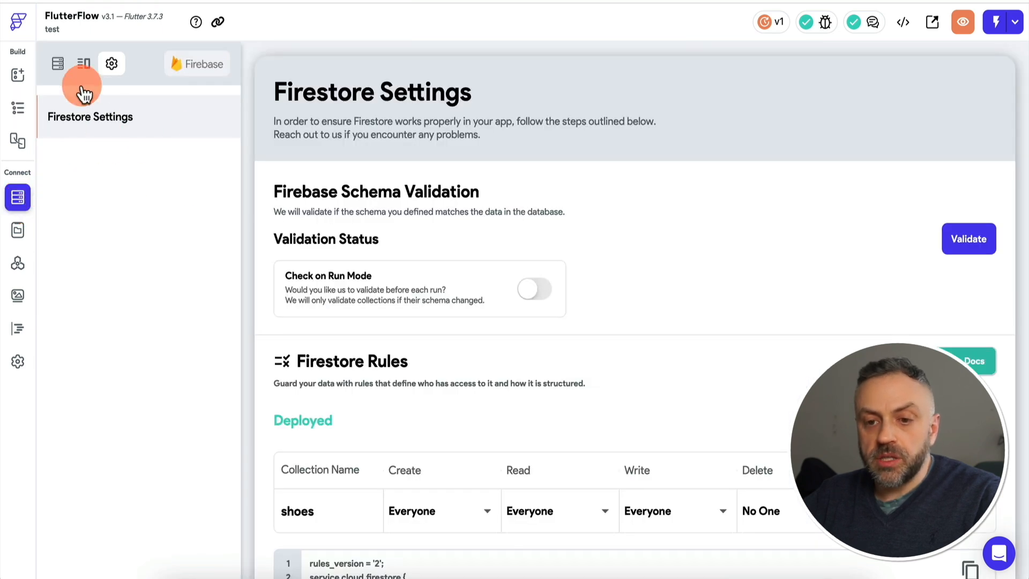
left_click(59, 63)
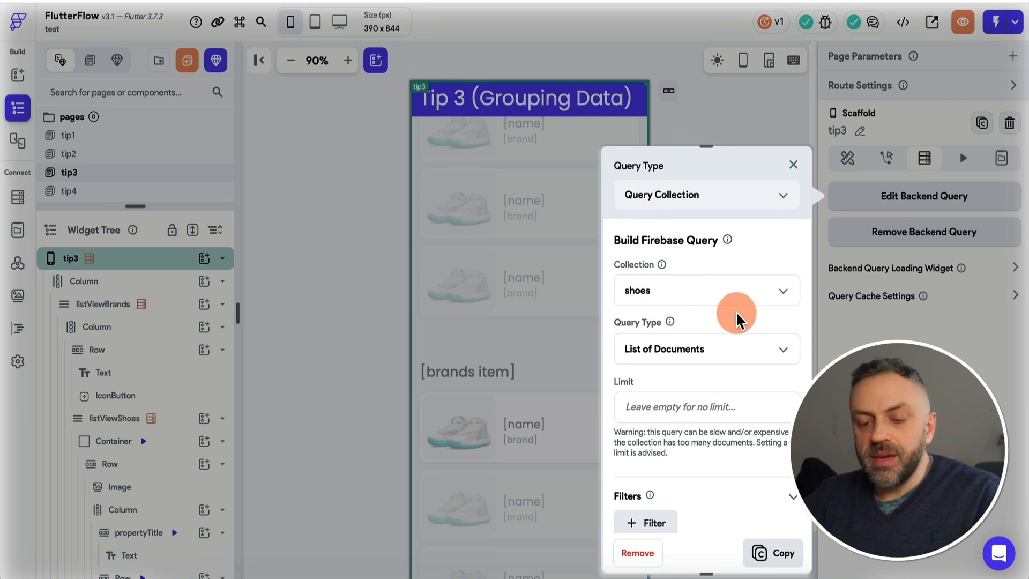
left_click(794, 166)
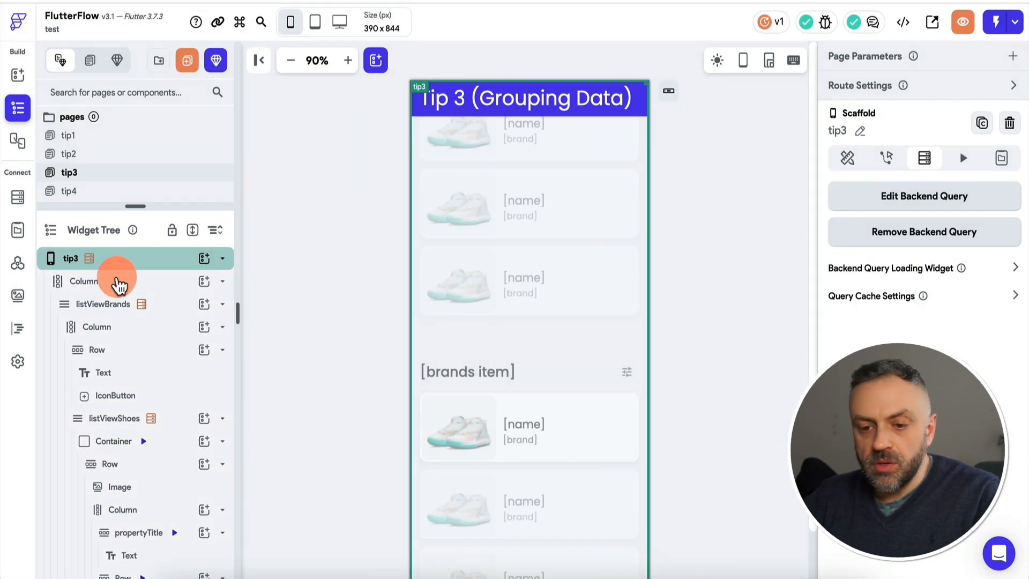
- Inspect the brands variable of listViewBrands and read the code of its getUniqueList custom function, leaving both unchanged
left_click(96, 305)
left_click(105, 311)
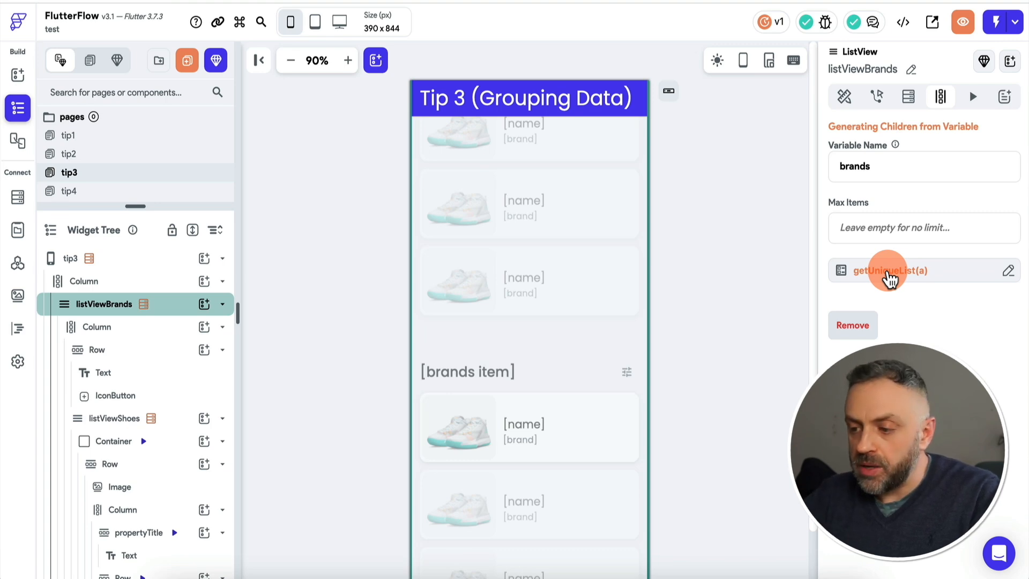
left_click(889, 273)
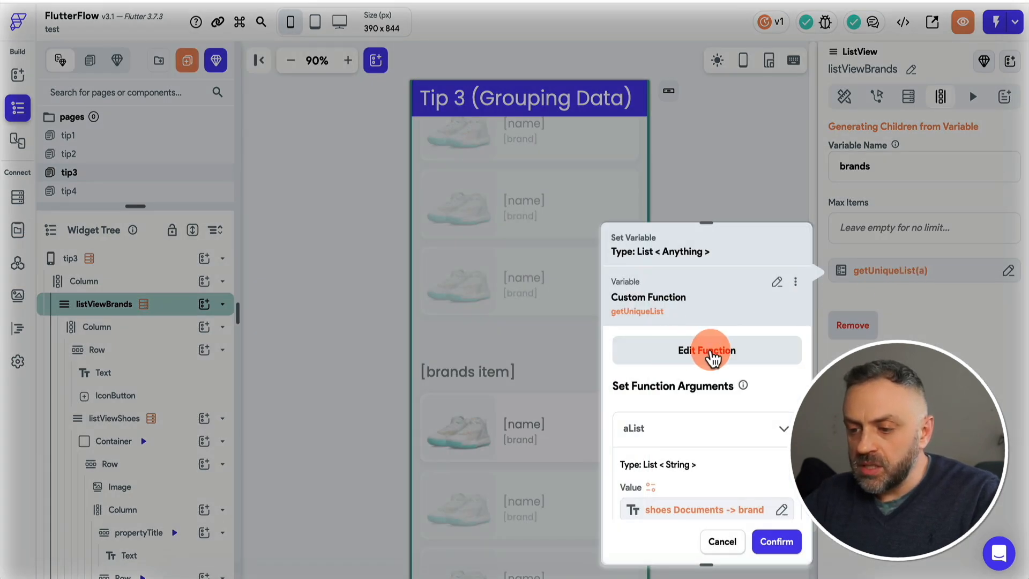
left_click(711, 354)
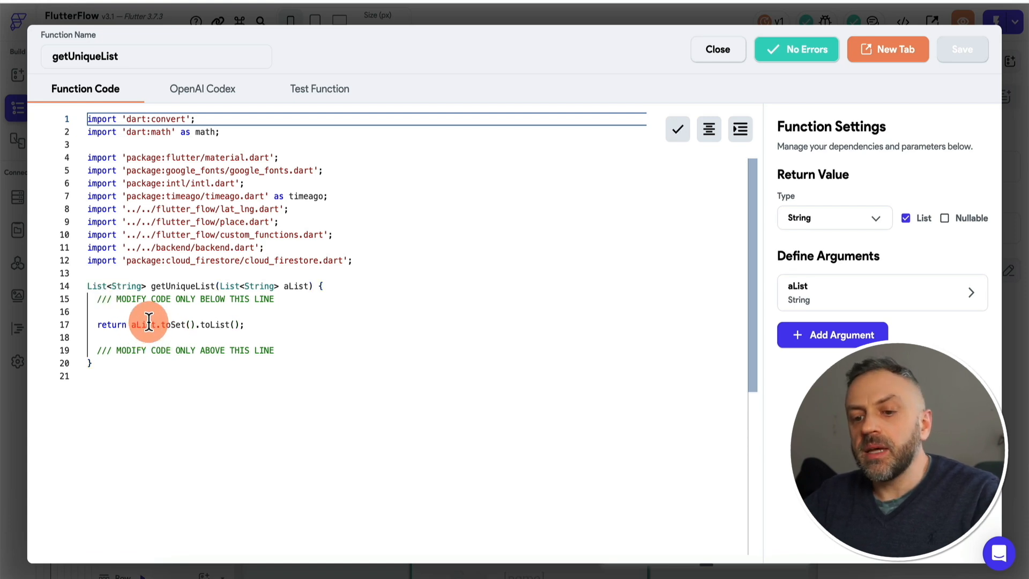
mouse_move(176, 323)
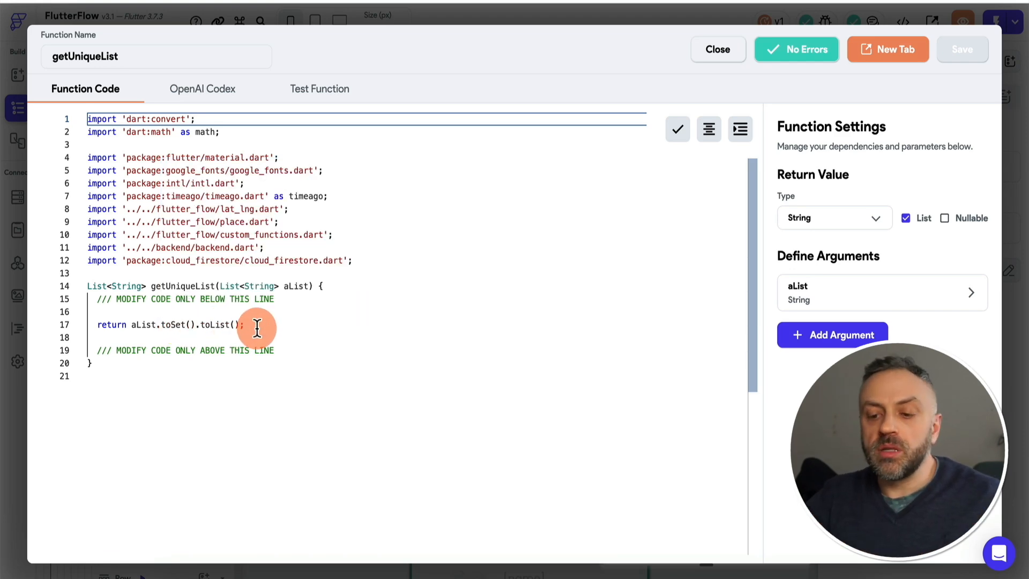
left_click(261, 322)
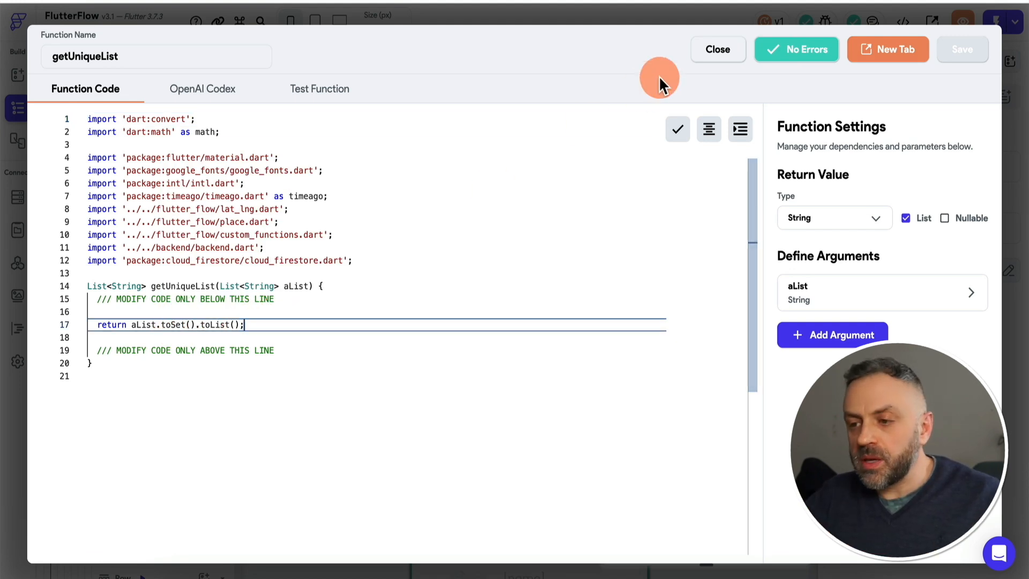
left_click(729, 50)
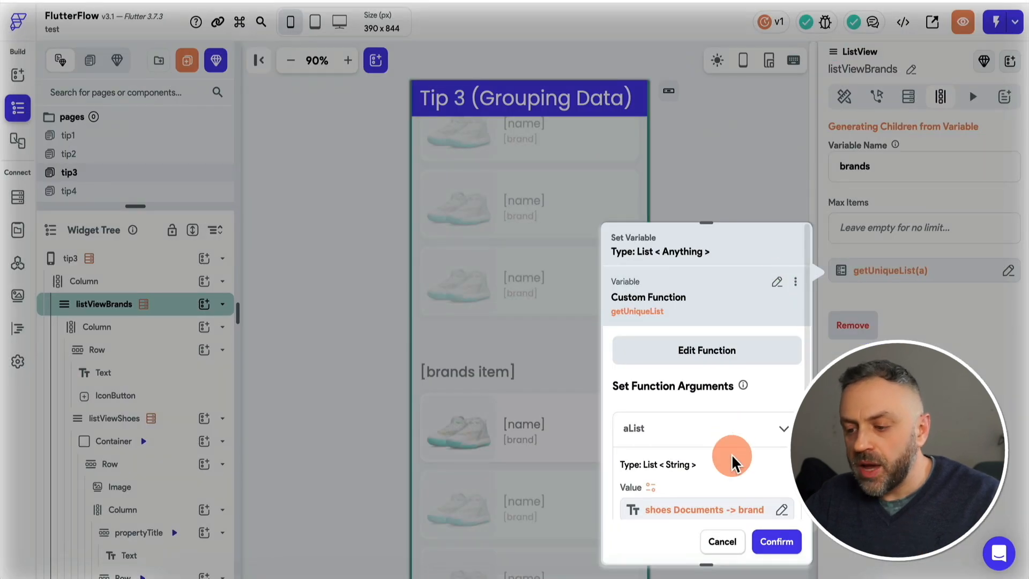
left_click(722, 541)
- Browse the Adidas, Nike and Puma groups in the running test app
scroll(555, 244, "up", 3)
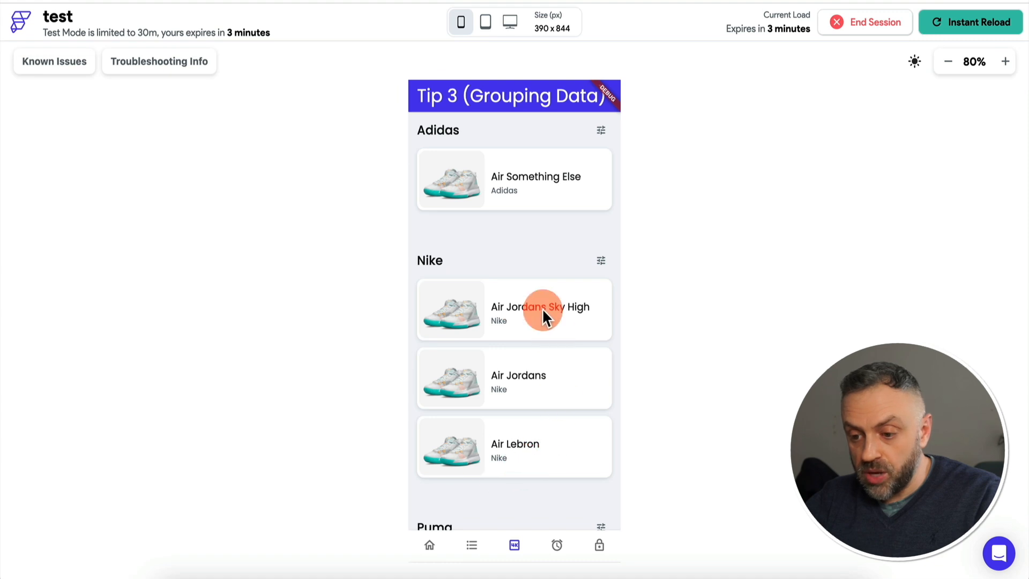
scroll(449, 268, "down", 3)
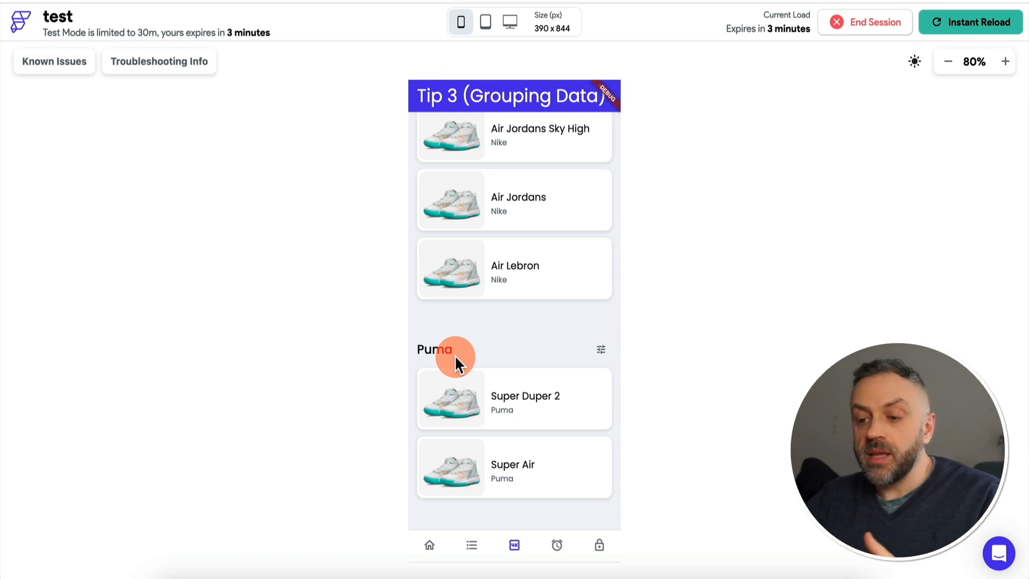
scroll(502, 248, "up", 5)
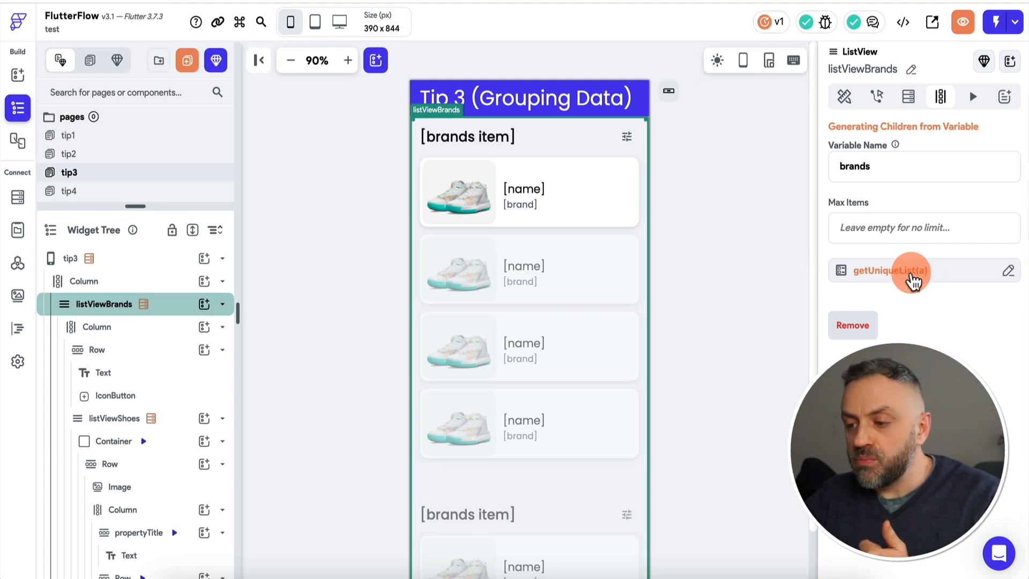
- Open the aList argument of getUniqueList on listViewBrands and keep brand as the property mapped from the shoes documents
left_click(913, 277)
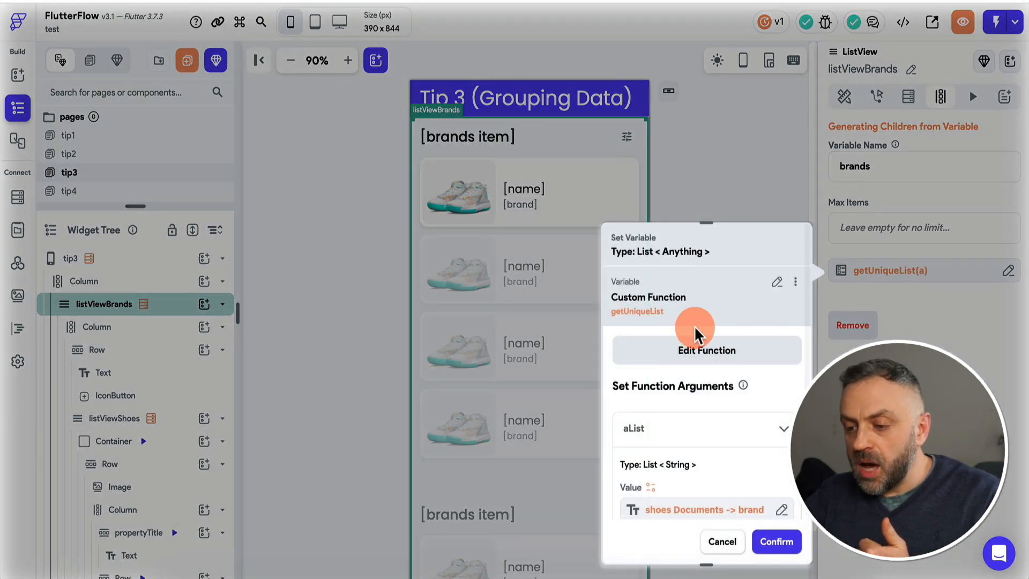
scroll(691, 445, "down", 1)
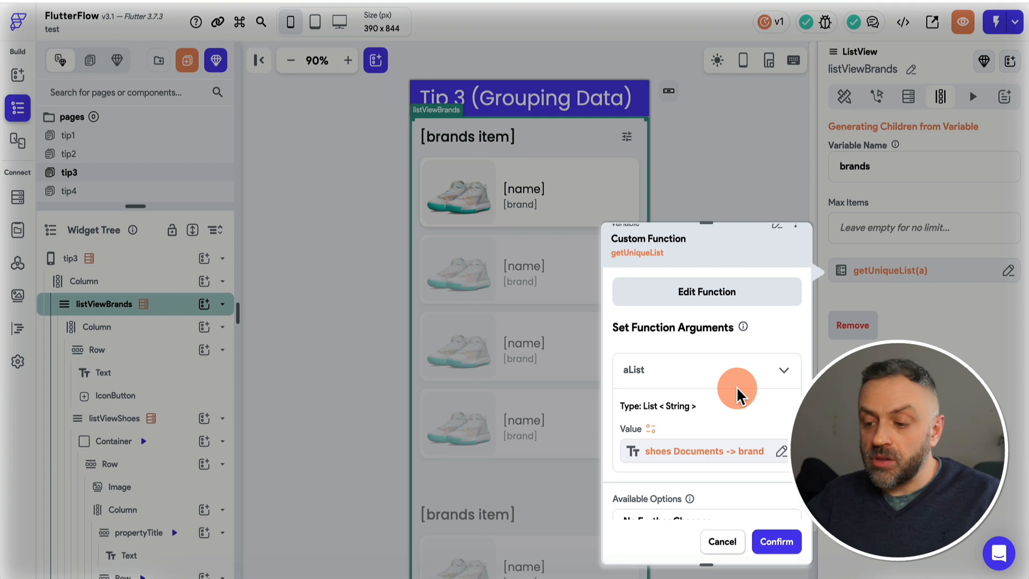
scroll(737, 395, "down", 1)
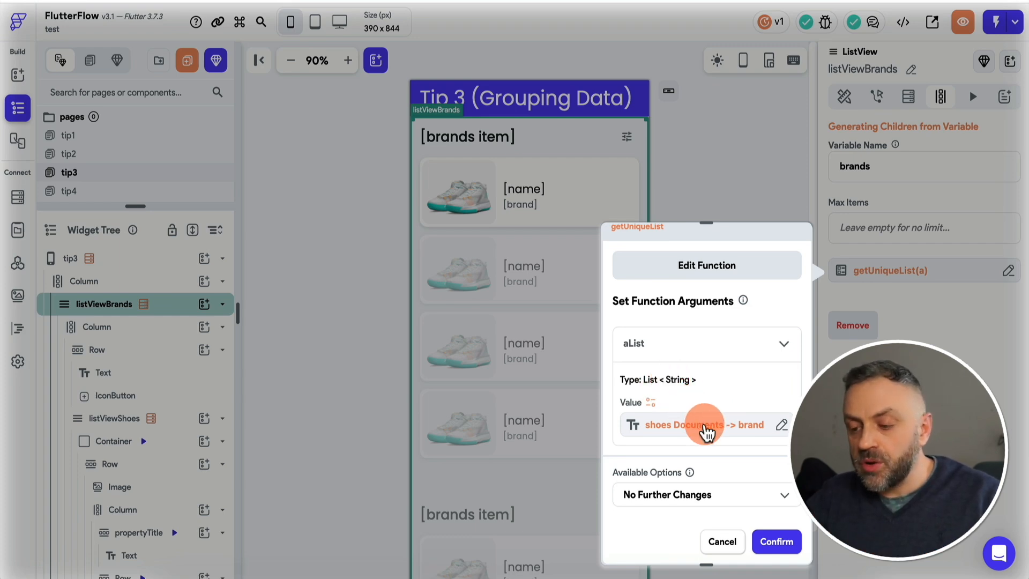
left_click(705, 426)
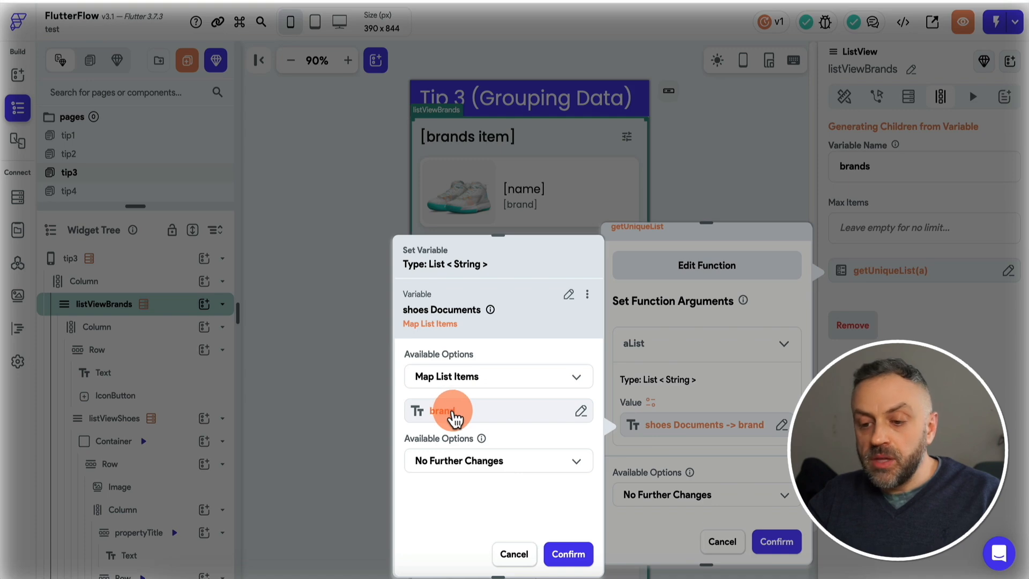
left_click(451, 413)
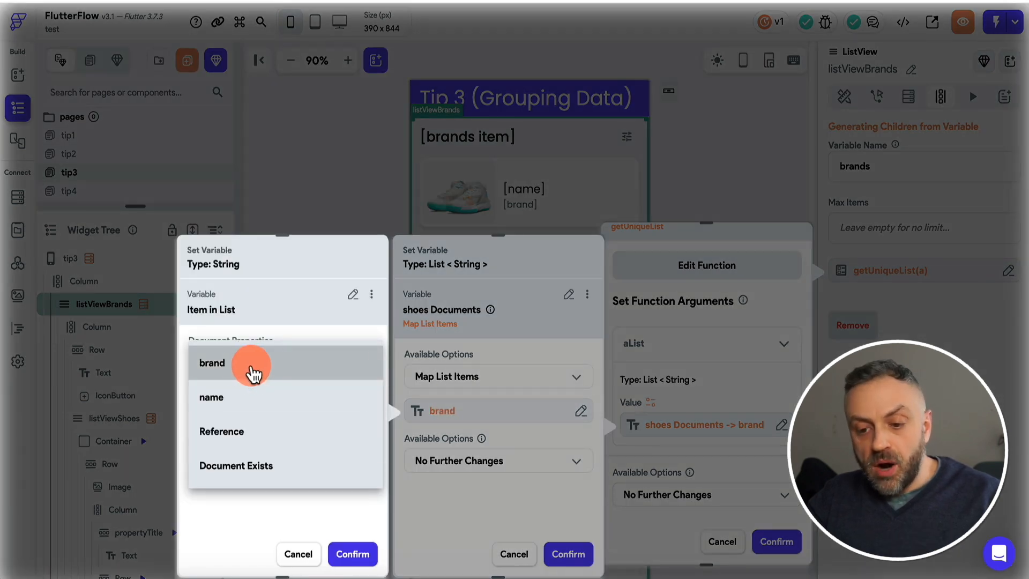
left_click(224, 366)
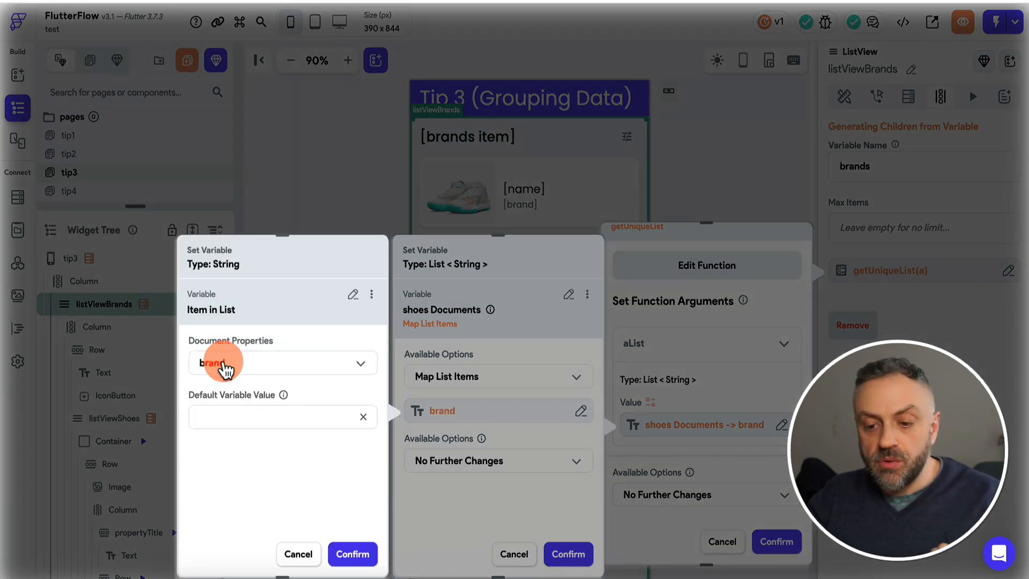
left_click(346, 554)
- Keep No Further Changes for the mapped brand list and confirm the getUniqueList variable settings
left_click(482, 461)
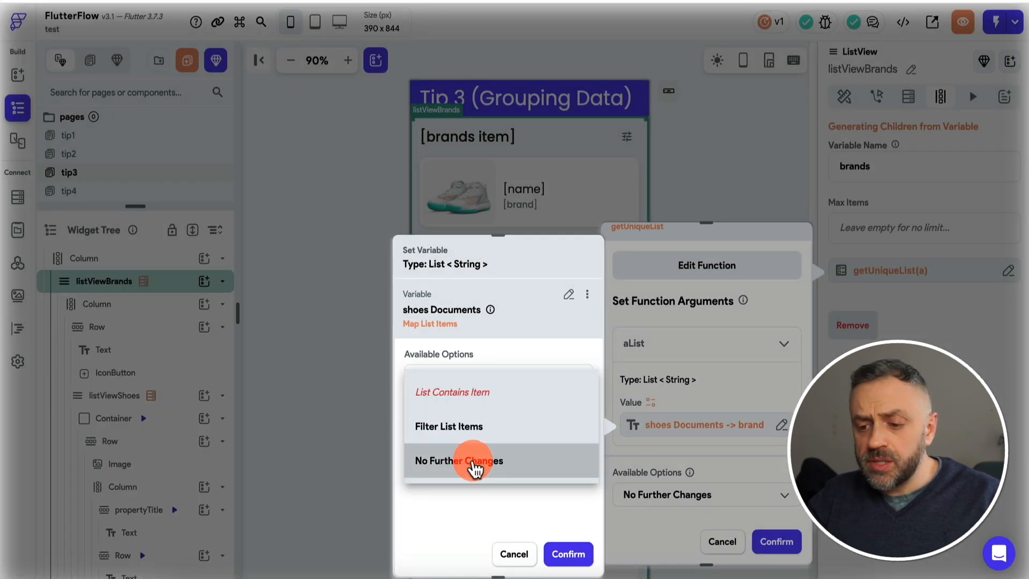
left_click(462, 464)
left_click(562, 555)
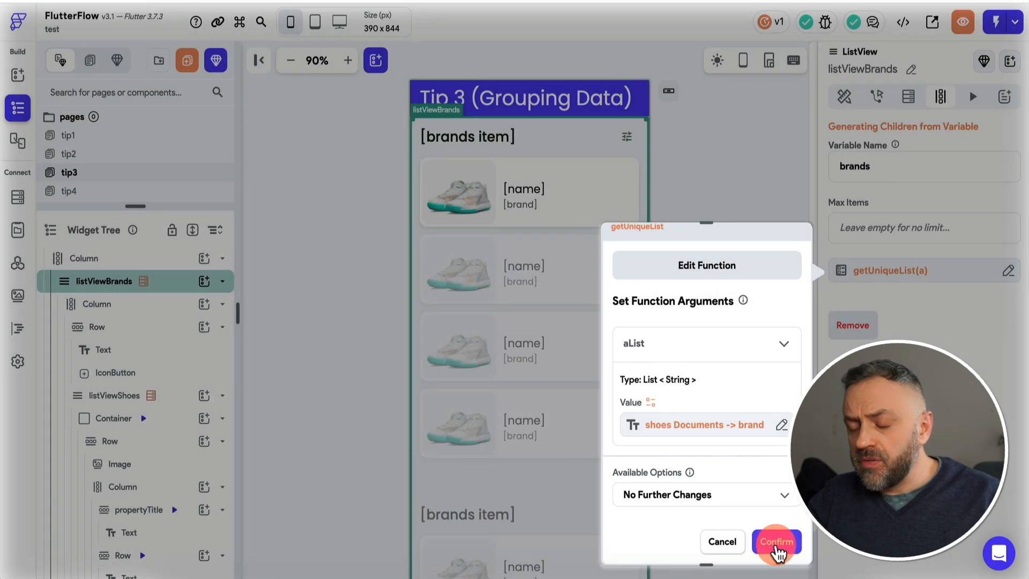
left_click(776, 542)
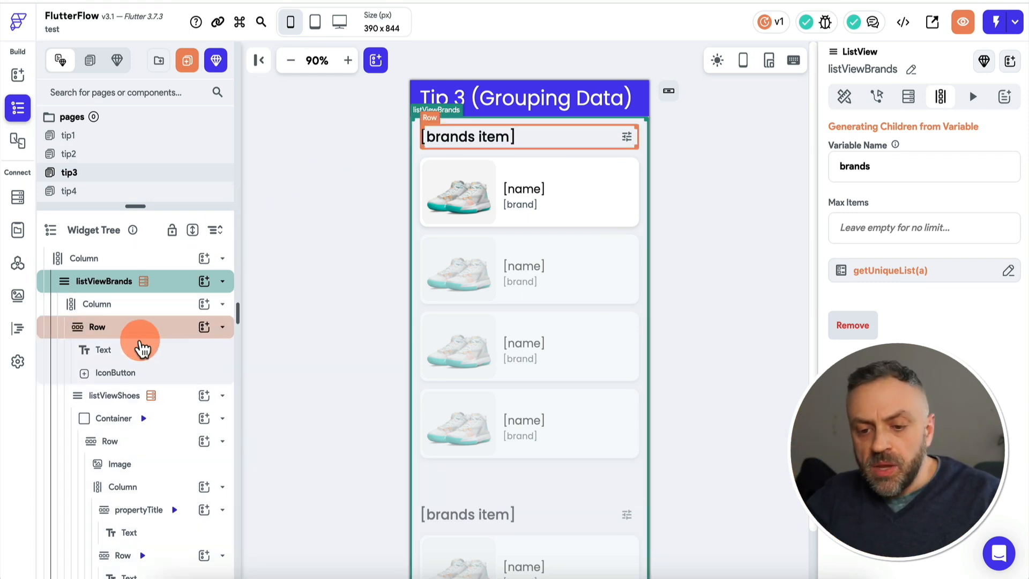
- Inspect the brand Equal To brands item filter in listViewShoes' backend query and the shoe card's name and brand texts
left_click(103, 399)
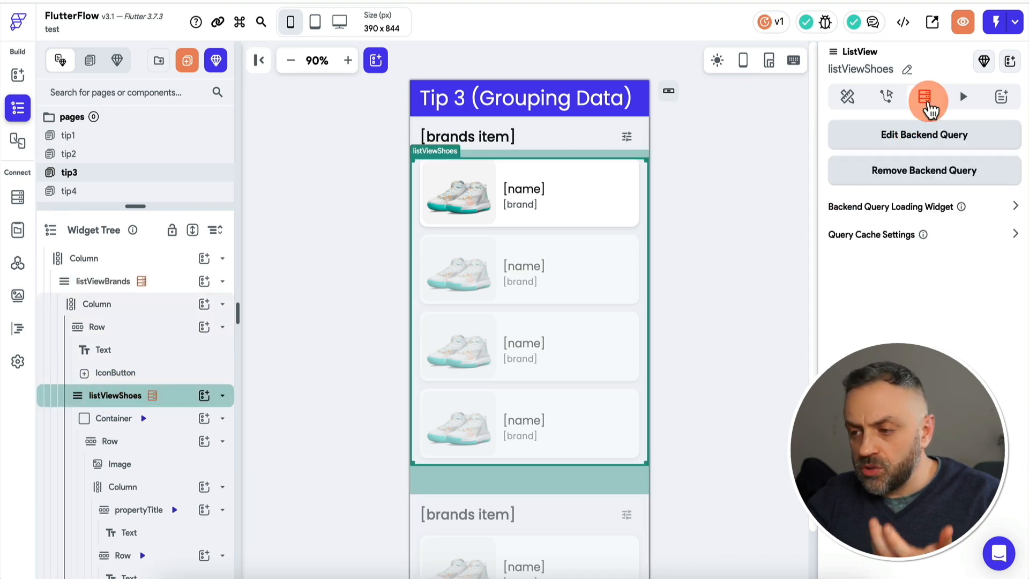
left_click(919, 137)
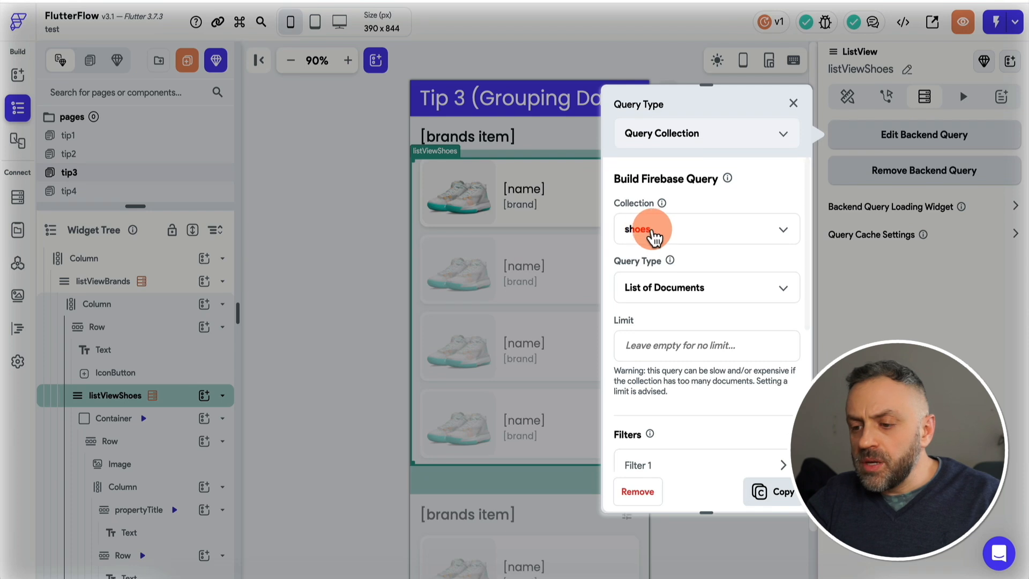
scroll(666, 348, "down", 3)
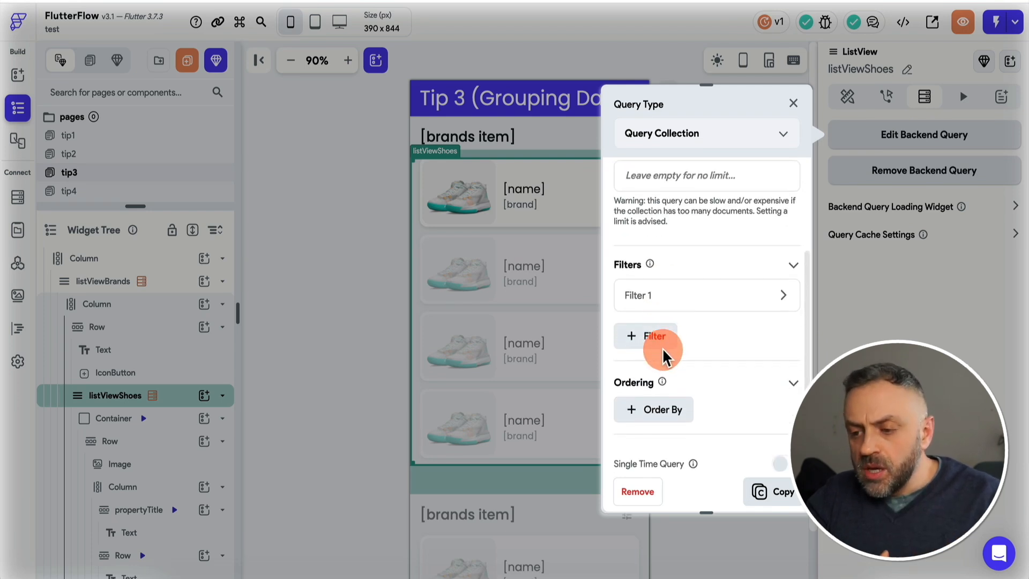
left_click(684, 307)
scroll(681, 399, "down", 2)
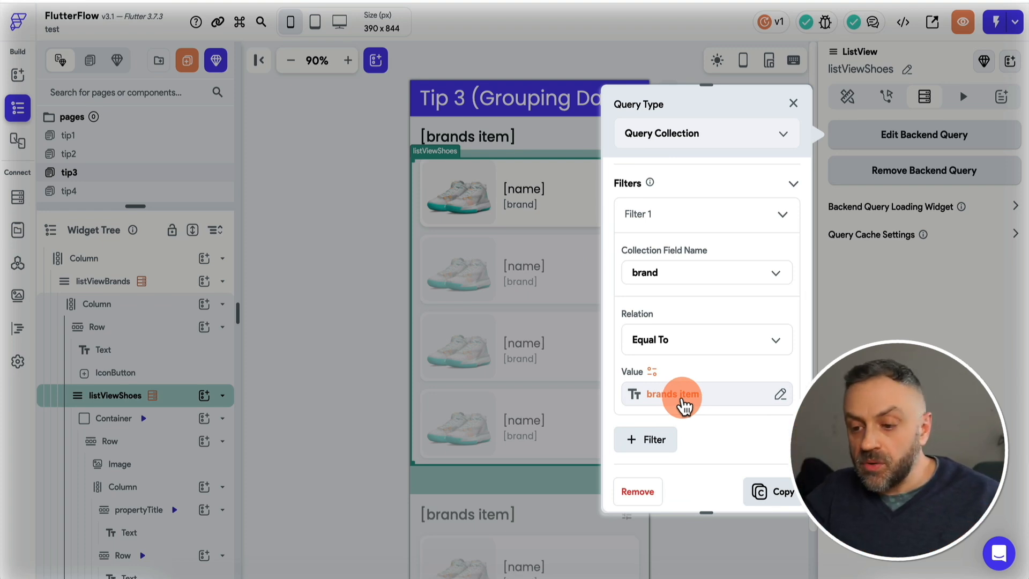
left_click(794, 103)
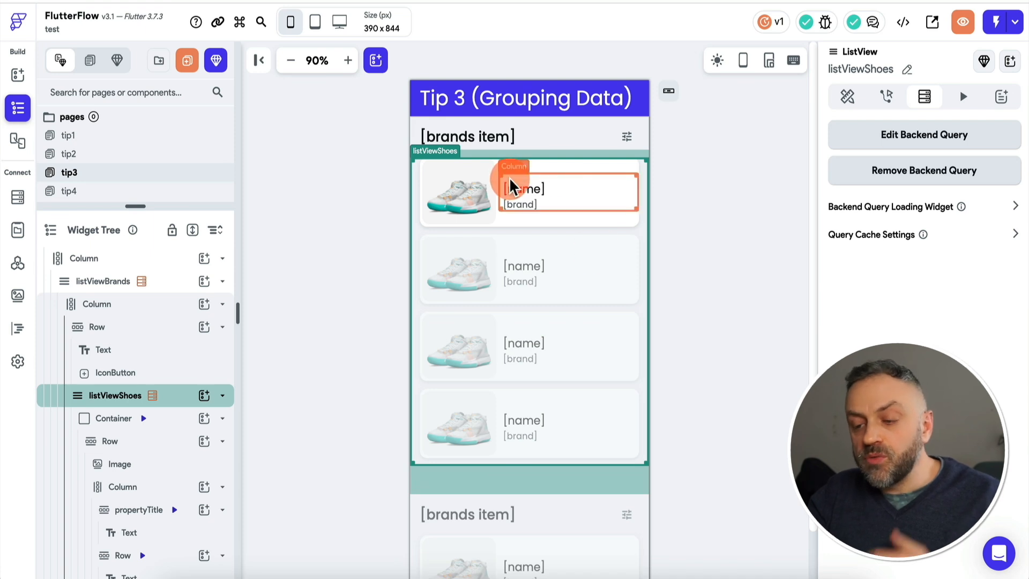
left_click(528, 188)
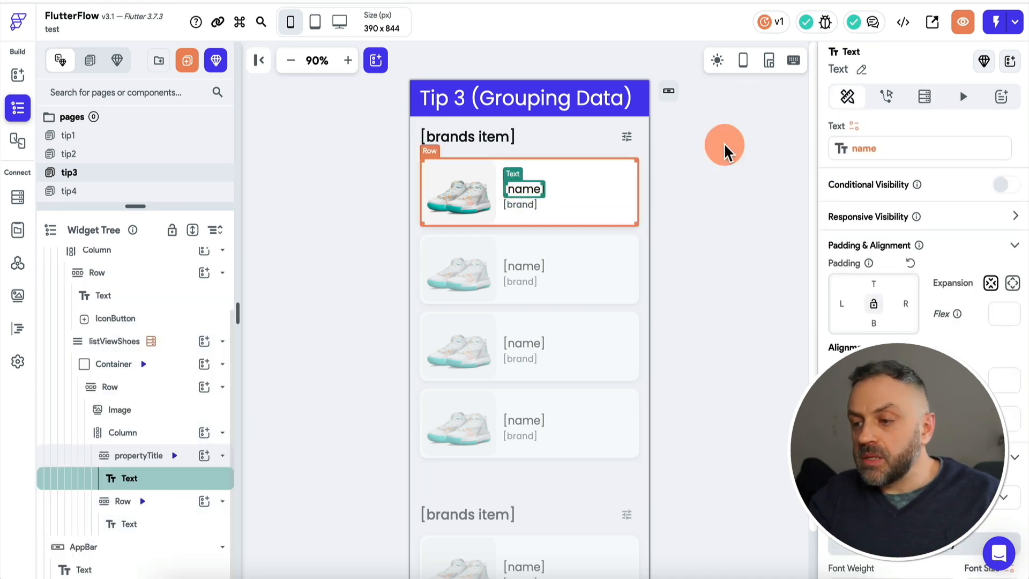
left_click(523, 212)
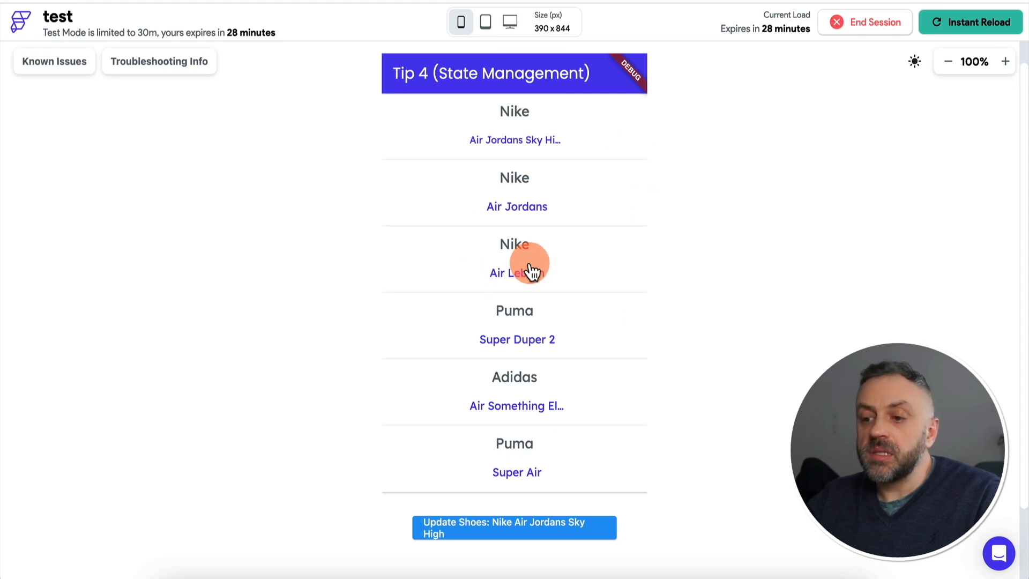
- Run Update Shoes twice on the Tip 4 page to change the first shoe to Brand1 Name1 and back to Nike Air Jordans Sky High
scroll(685, 319, "down", 1)
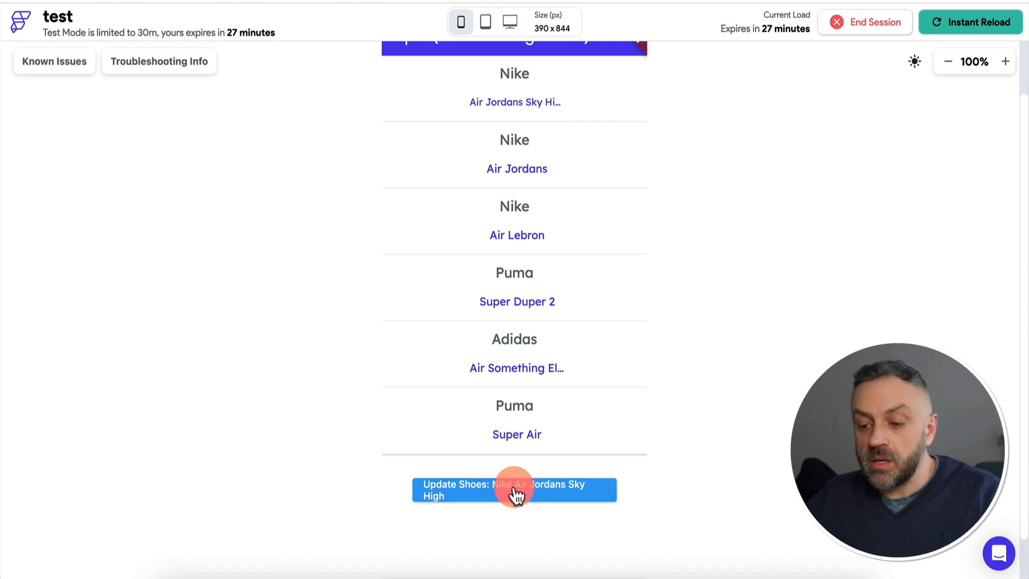
left_click(531, 496)
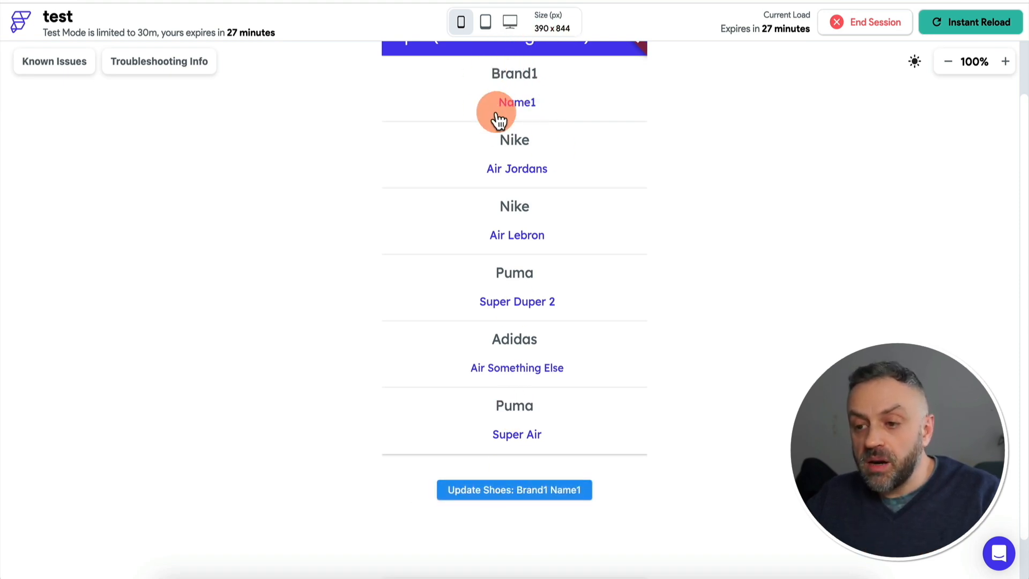
scroll(681, 127, "up", 1)
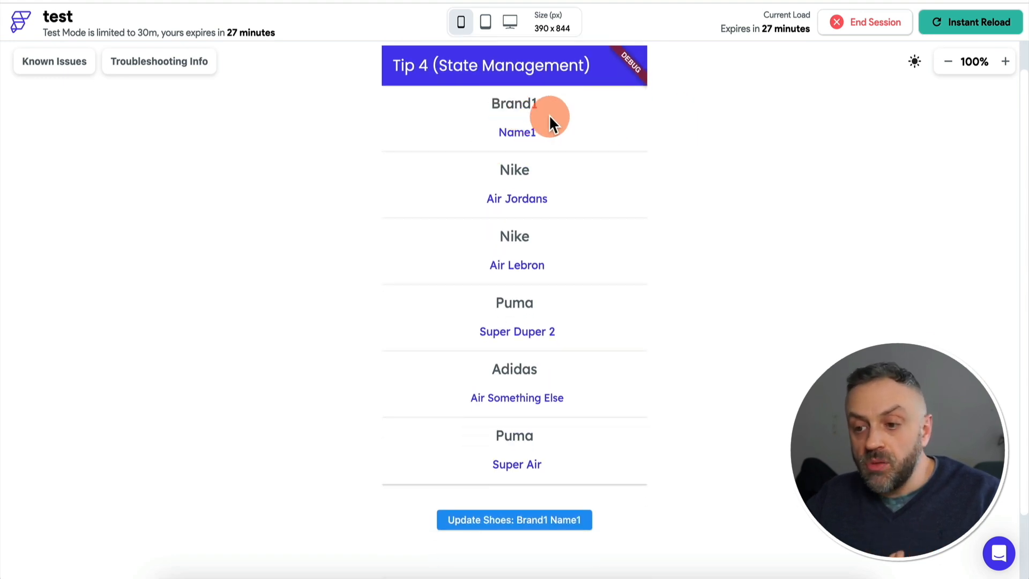
left_click(523, 528)
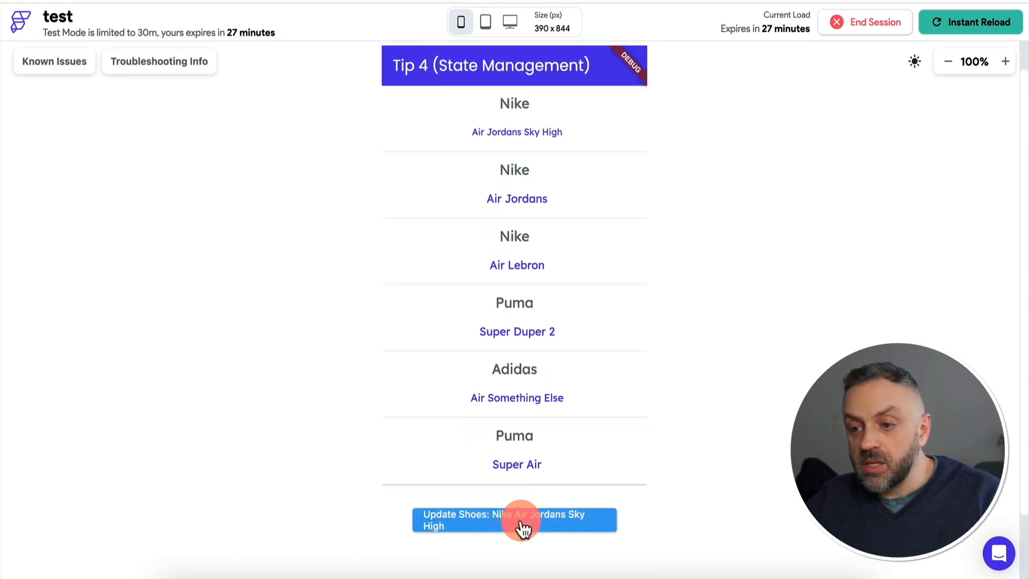
- Run Update Shoes again on the Tip 4 page to check the first shoe's brand and name against the button's label
left_click(504, 106)
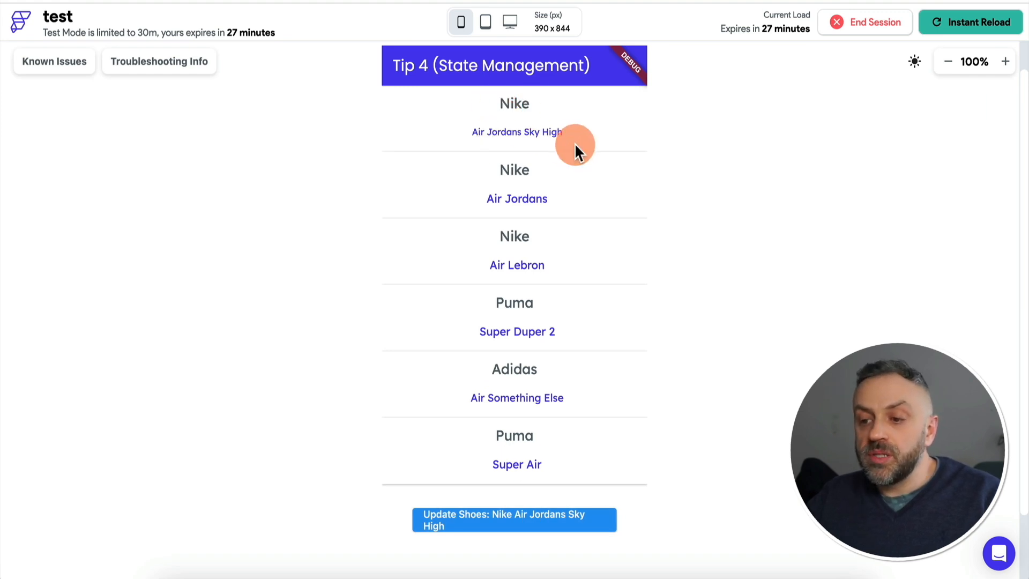
left_click(498, 528)
left_click(507, 526)
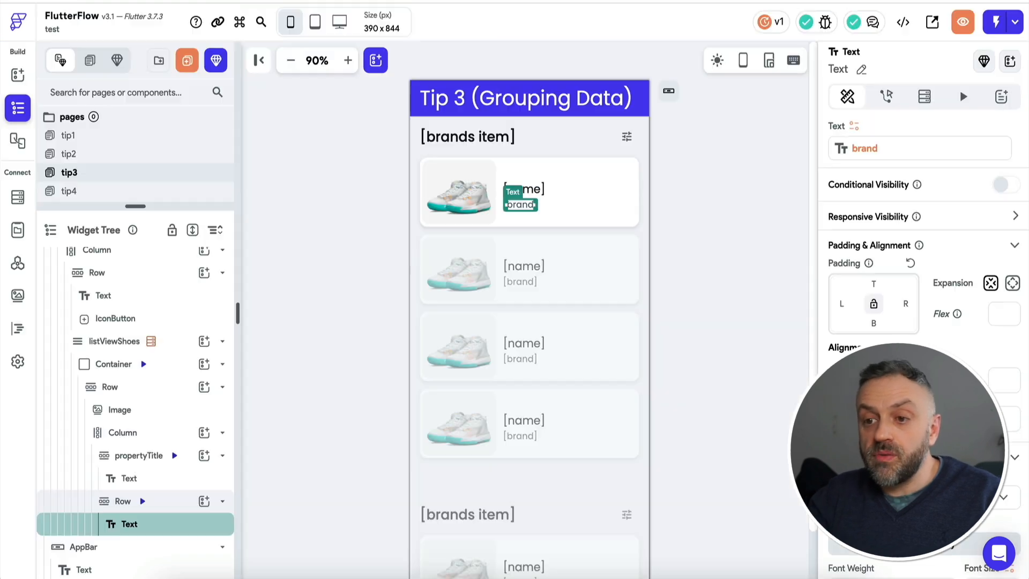
- Open the tip4 page, select the Update Shoes widget and open the SomeWidget custom widget code
left_click(80, 191)
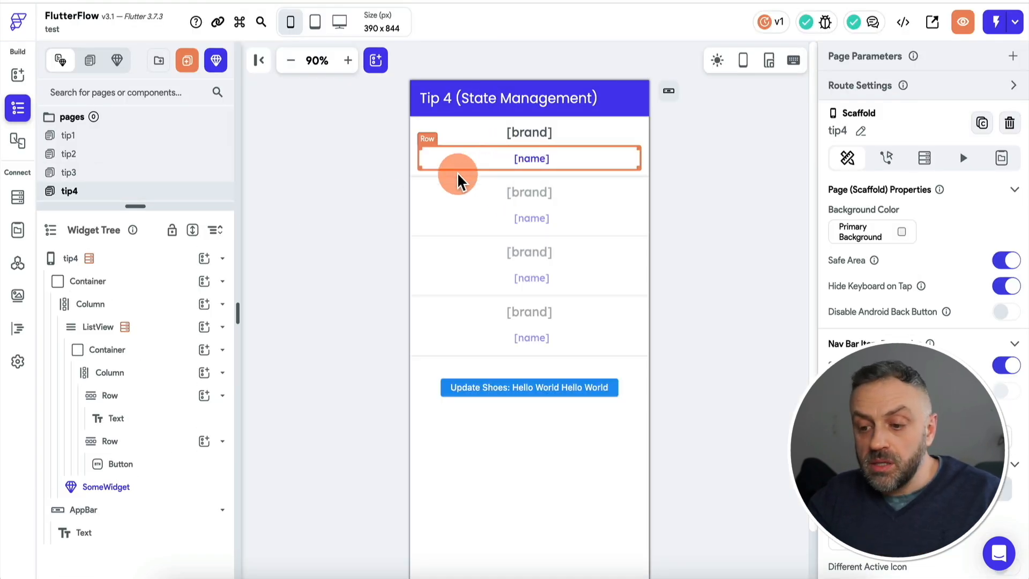
left_click(496, 395)
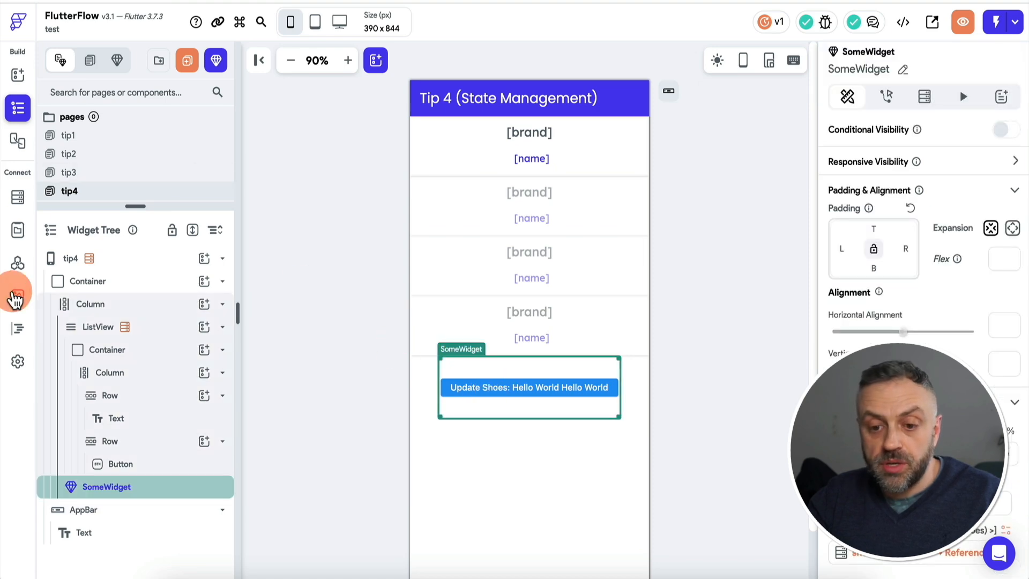
left_click(18, 328)
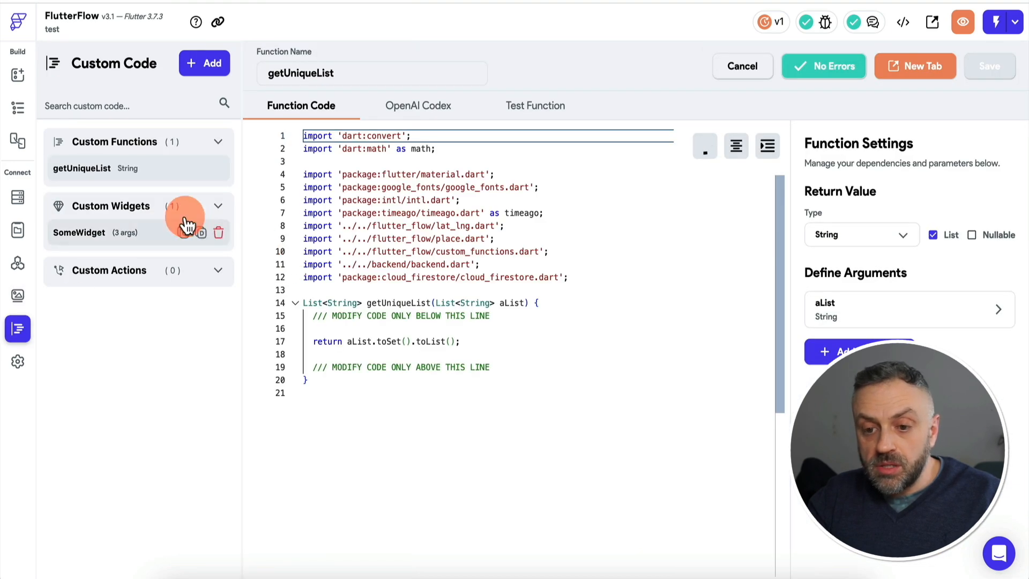
left_click(110, 232)
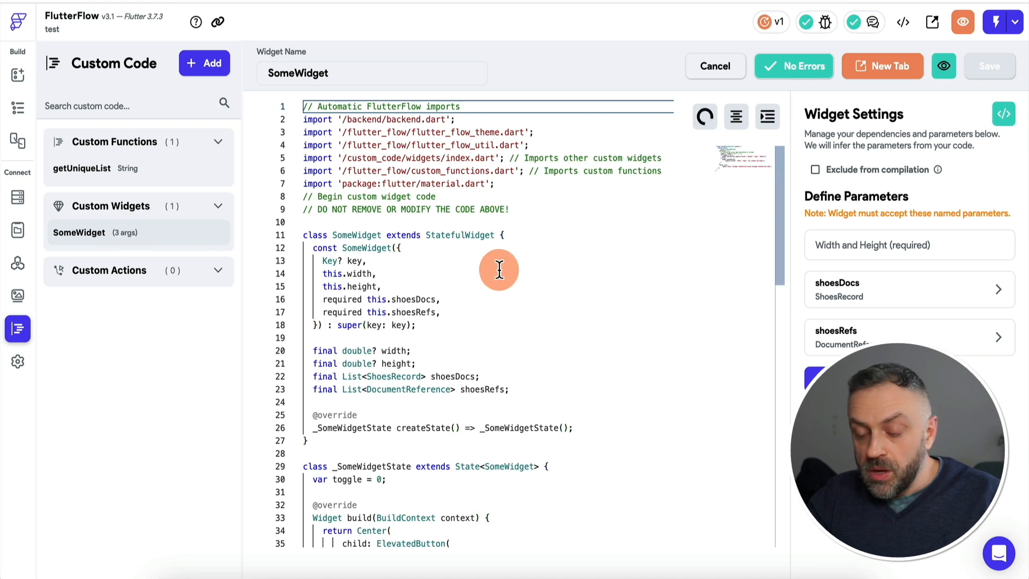
- Examine the SomeWidget code for its shoesDocs and shoesRefs parameters and the toggle logic run when the button is pressed
scroll(499, 269, "down", 5)
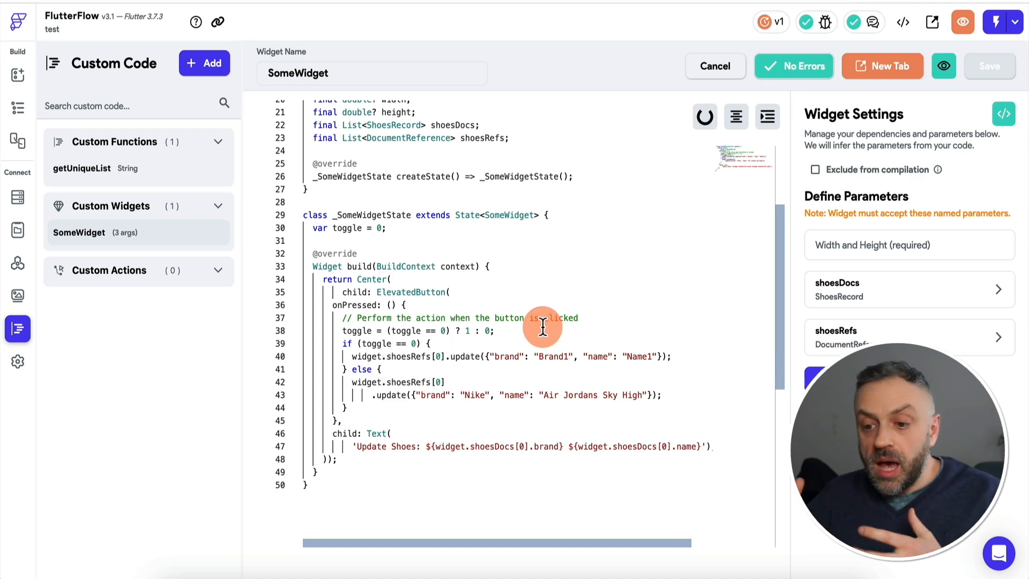
scroll(540, 330, "up", 3)
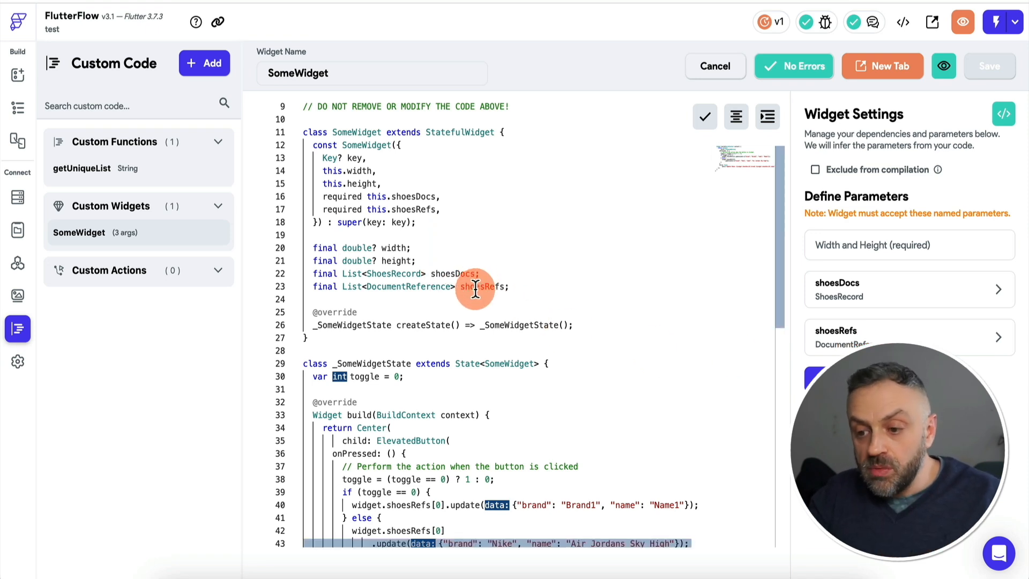
scroll(509, 288, "down", 1)
scroll(509, 288, "down", 4)
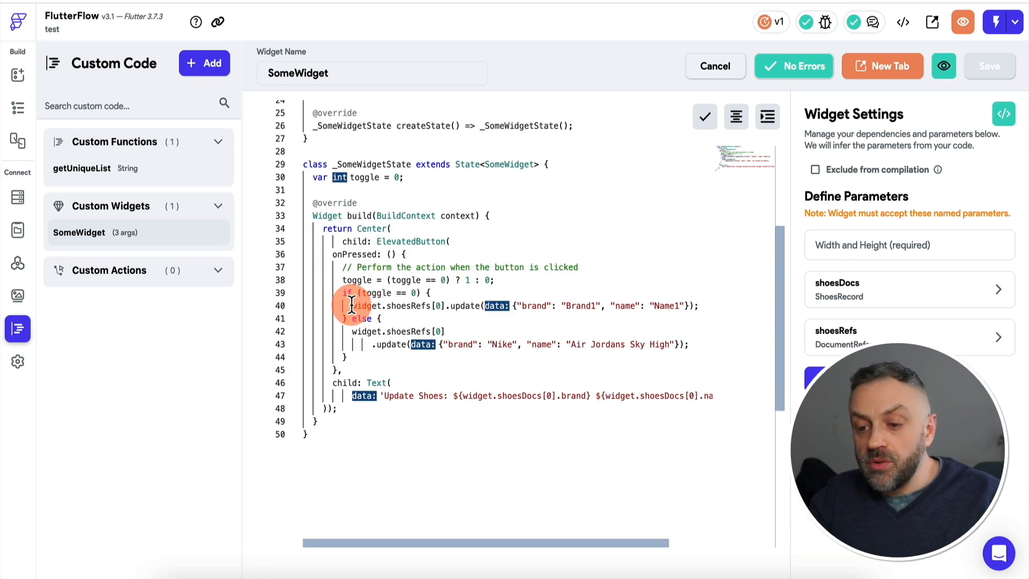
scroll(402, 230, "up", 3)
scroll(405, 232, "down", 1)
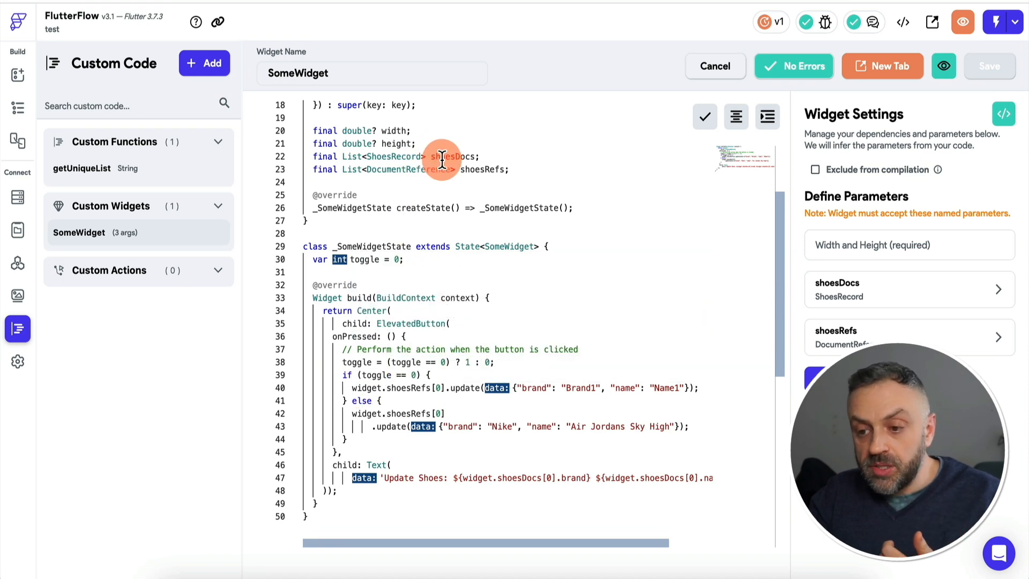
- Examine how SomeWidget updates the first record through widget.shoesRefs and builds the Update Shoes label from widget.shoesDocs
left_click_drag(353, 387, 440, 388)
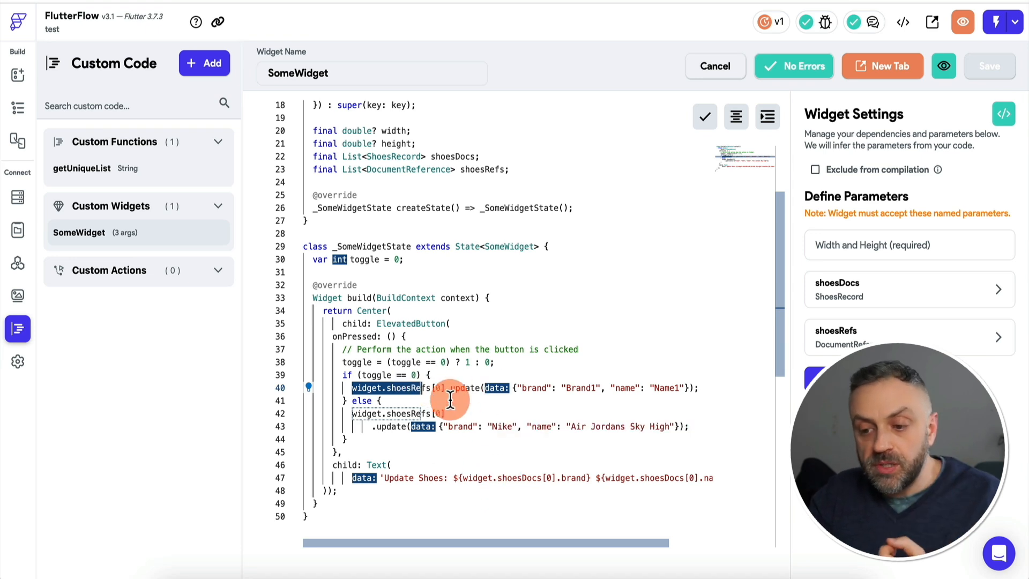
mouse_move(533, 480)
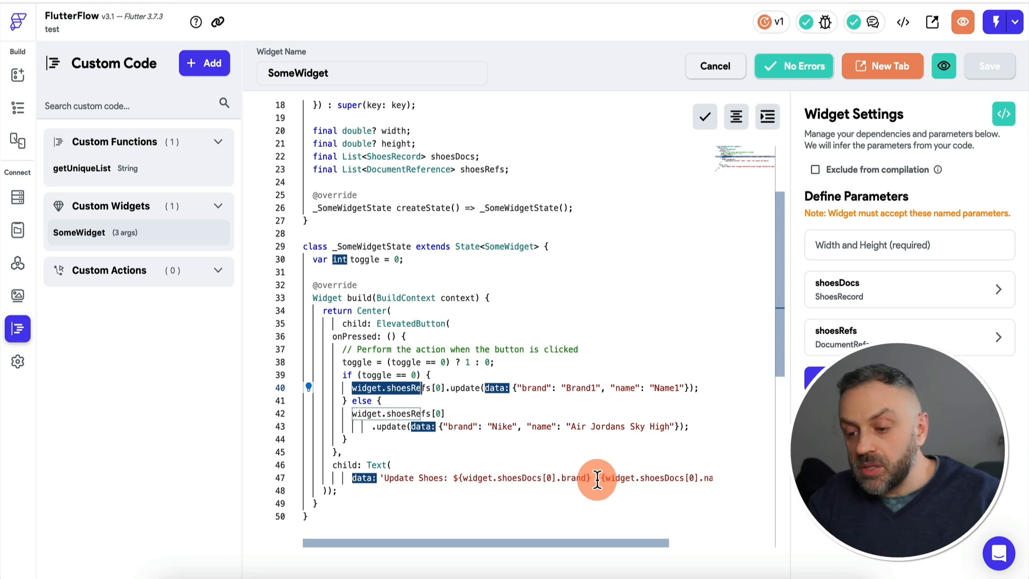
left_click(465, 478)
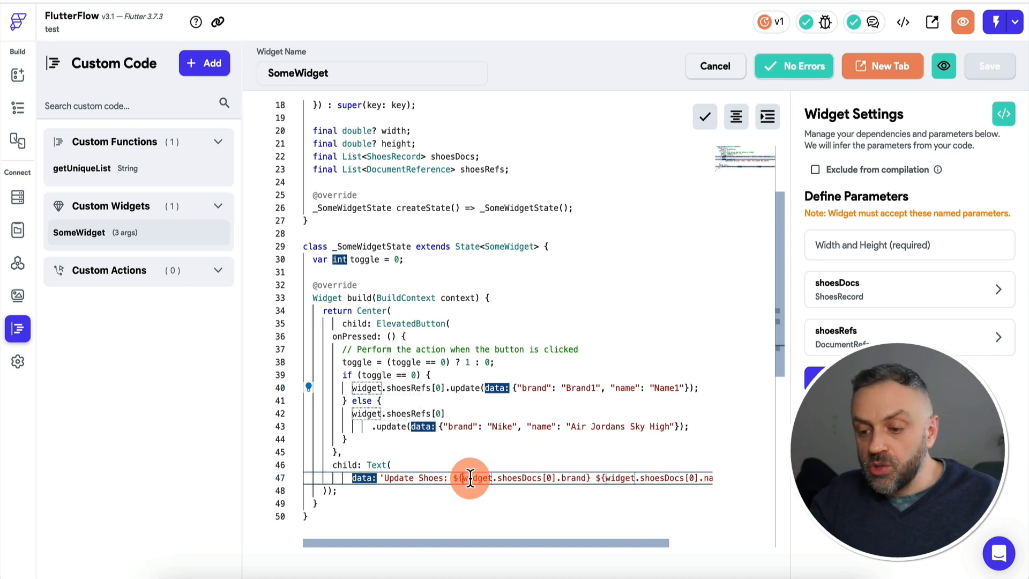
scroll(526, 475, "right", 2)
scroll(525, 475, "up", 1)
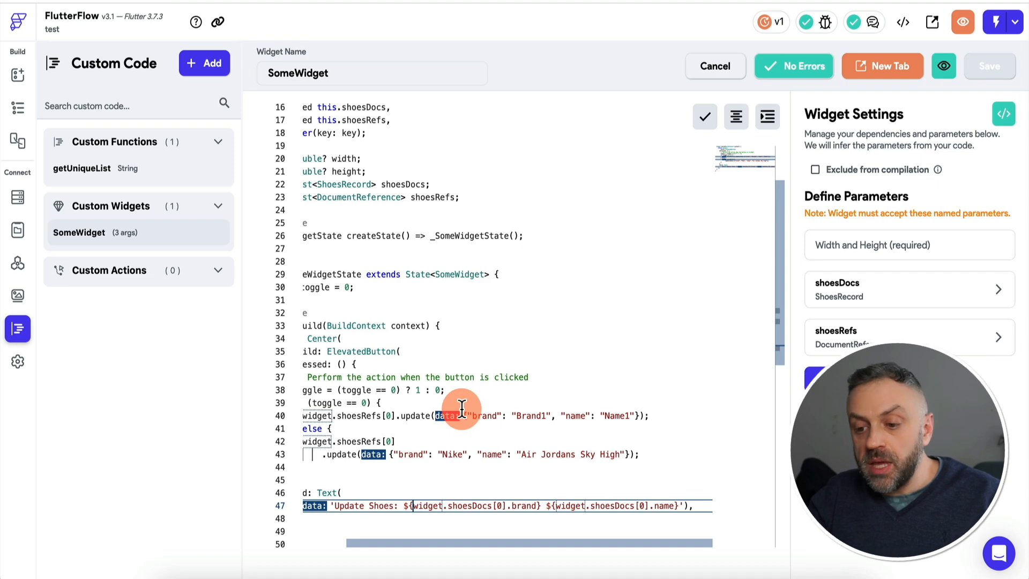
scroll(462, 407, "left", 2)
scroll(462, 407, "down", 1)
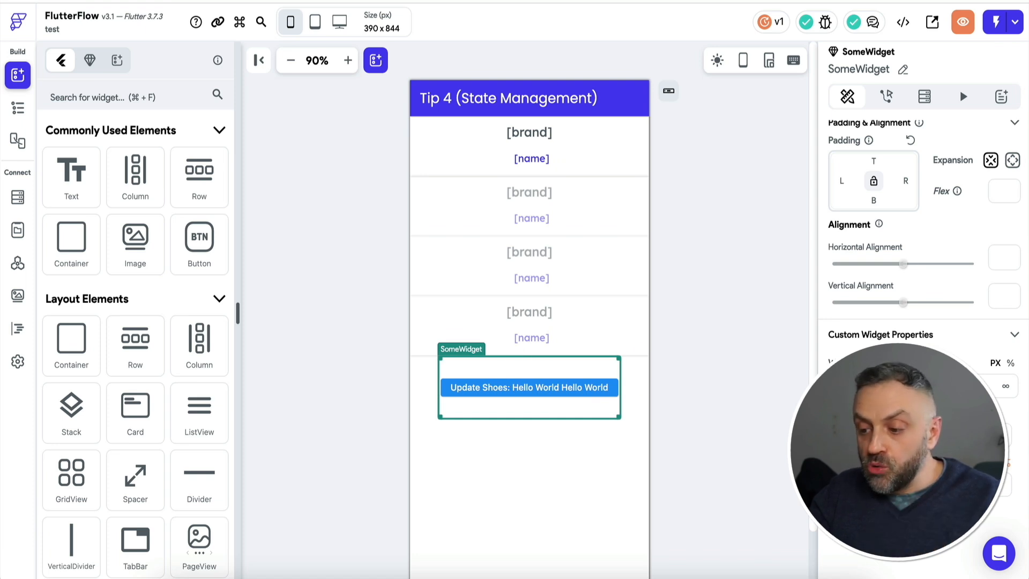
- Set SomeWidget's shoes document list parameter on the tip4 page to Documents from shoes Documents and confirm
left_click(911, 484)
left_click(779, 292)
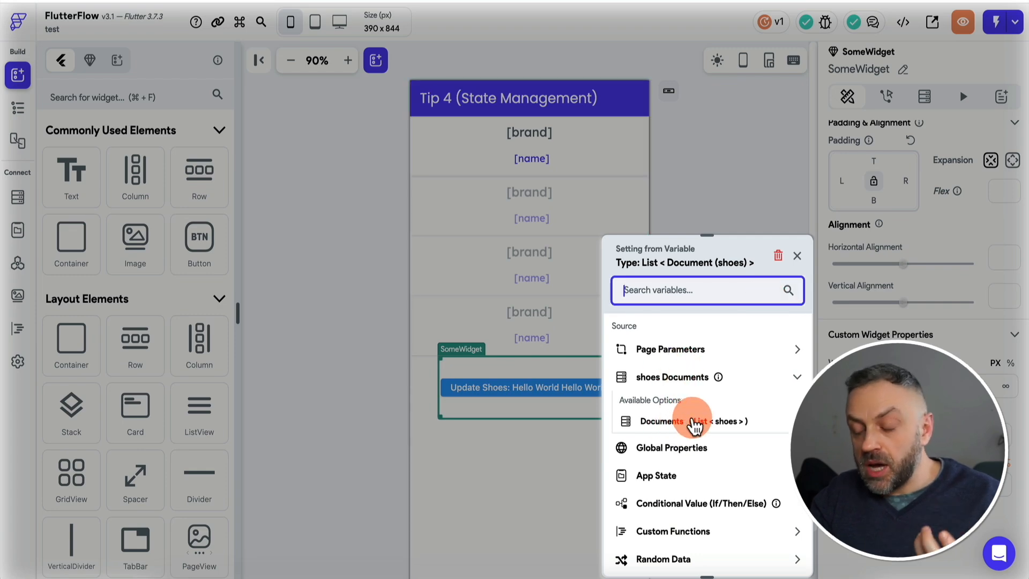
left_click(695, 422)
left_click(776, 557)
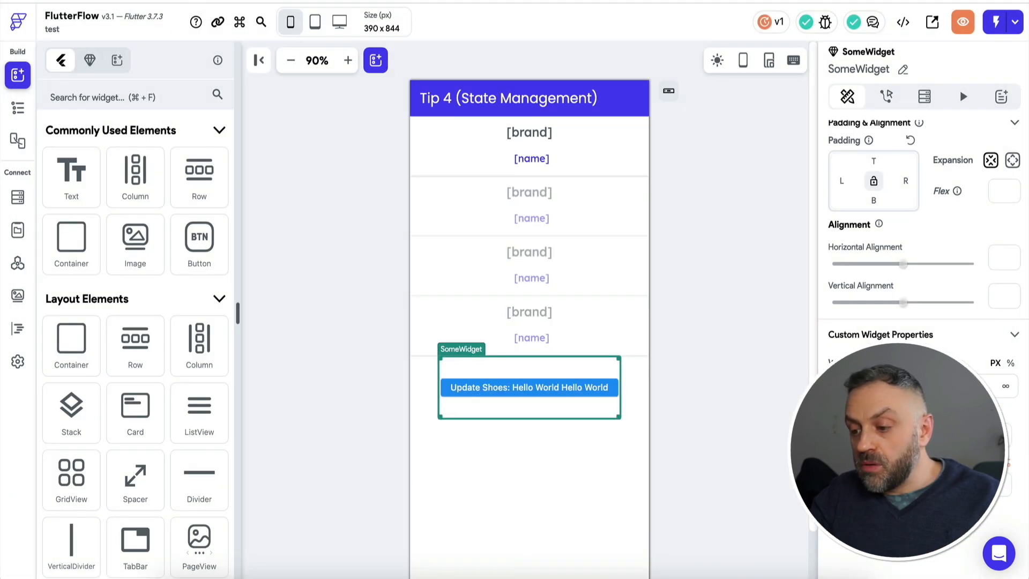
- Confirm SomeWidget's document reference list parameter as shoes Documents with Map List Items set to Reference and No Further Changes
left_click(911, 485)
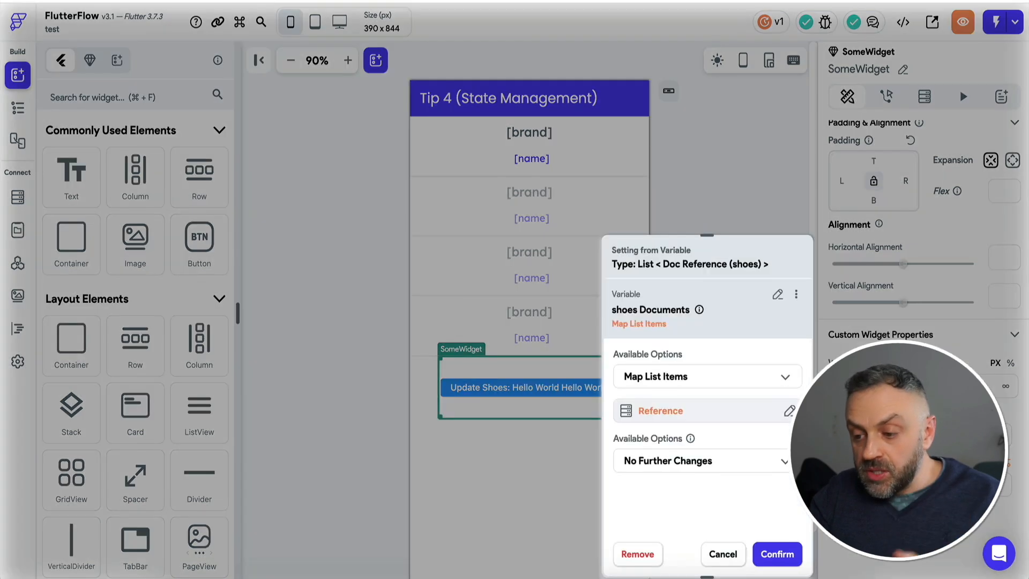
left_click(779, 295)
left_click(680, 375)
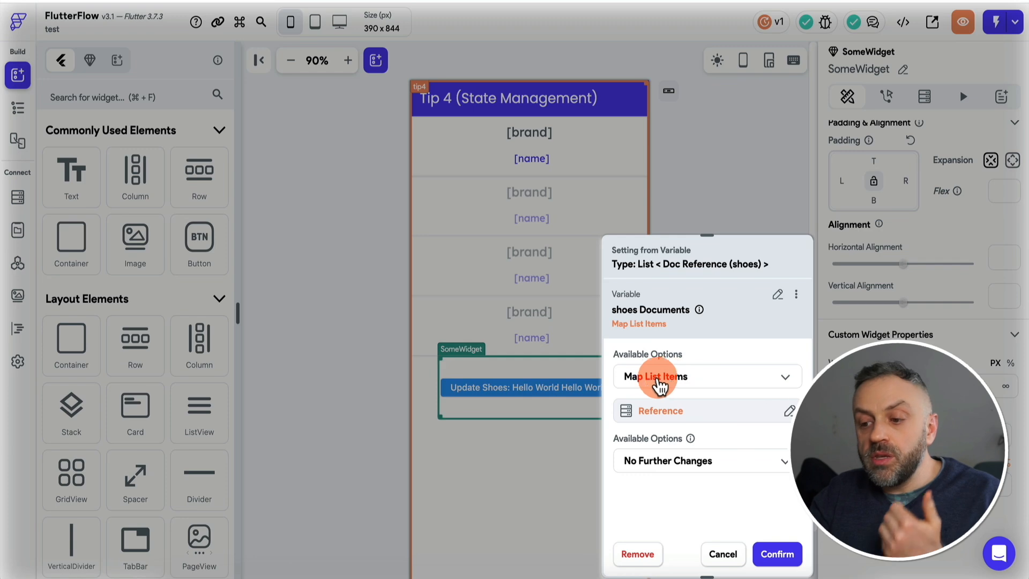
left_click(667, 412)
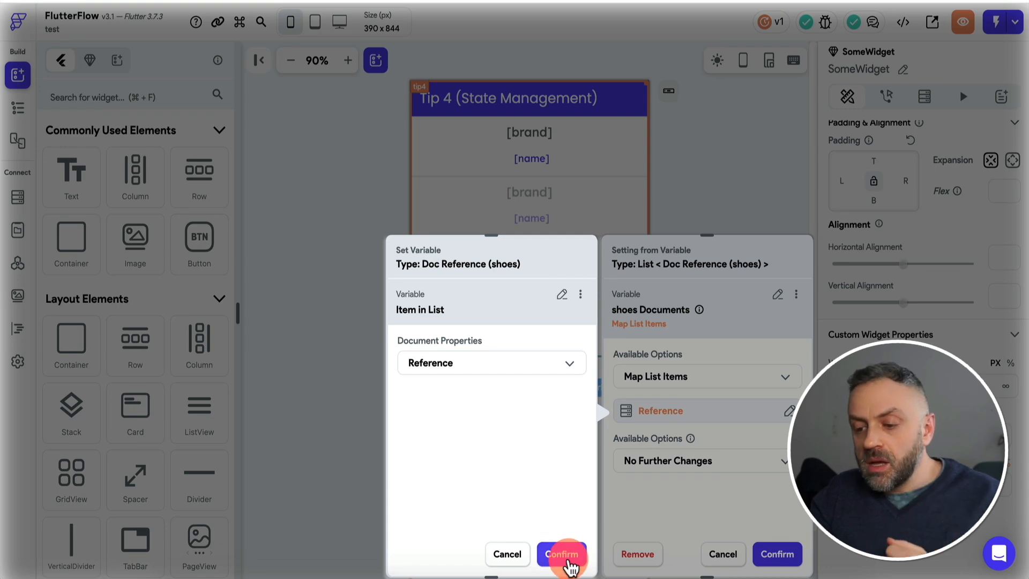
left_click(561, 555)
left_click(778, 554)
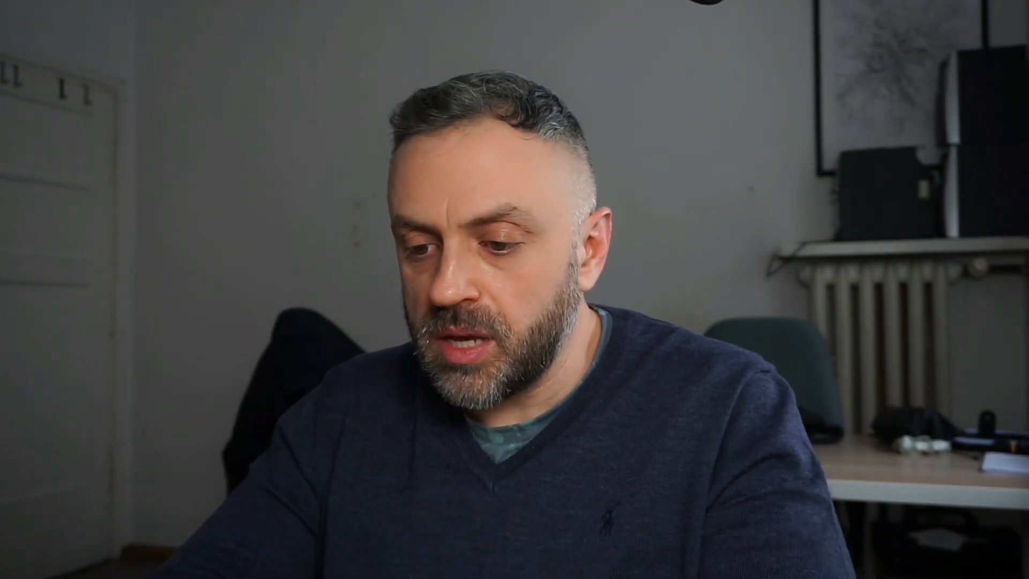
- Test the Tip 5 page's slider by moving the brand grid between 2, 3, 4 and 5 columns and back to 2
left_click(466, 570)
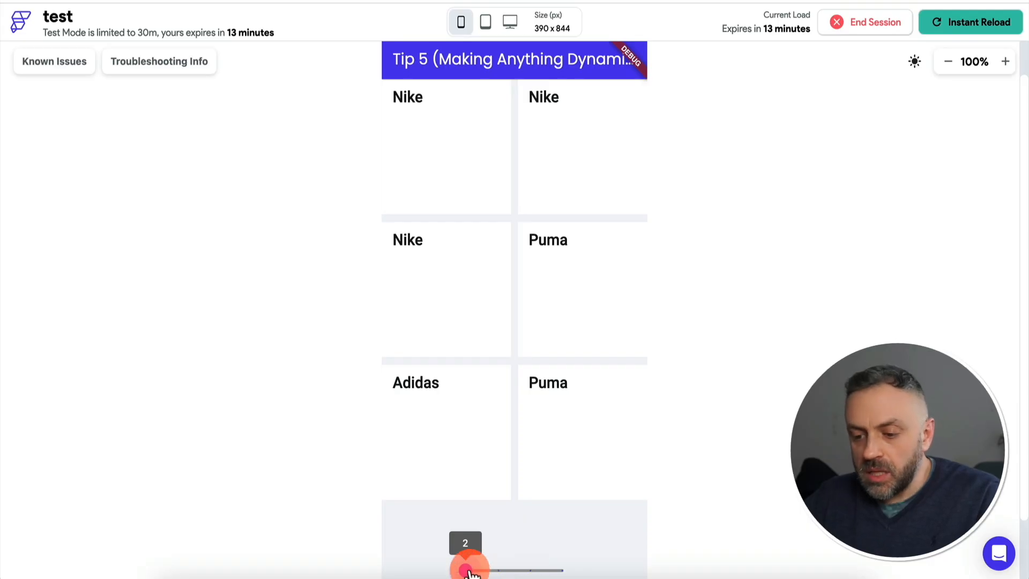
left_click_drag(466, 570, 498, 570)
left_click(486, 105)
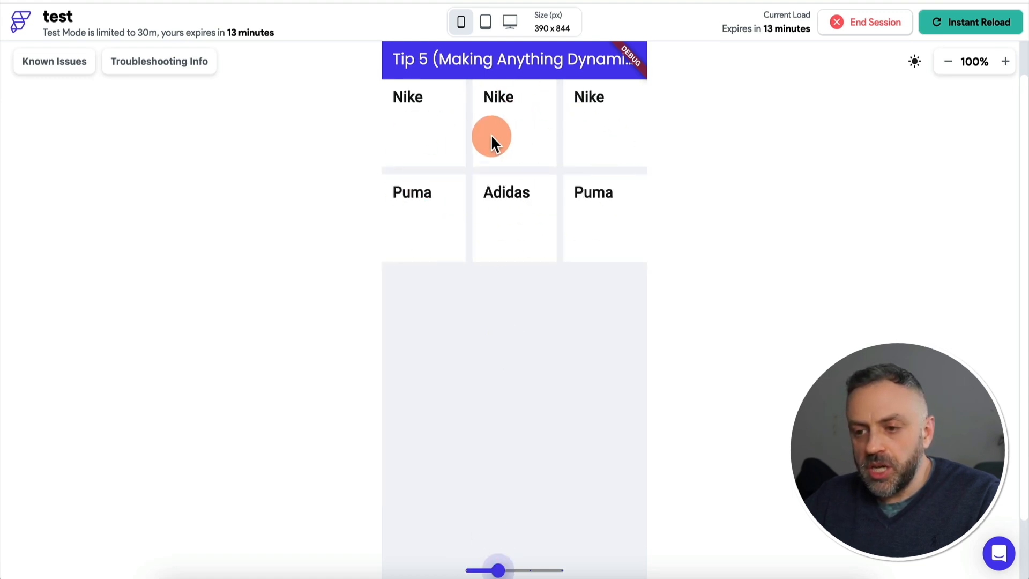
left_click(466, 571)
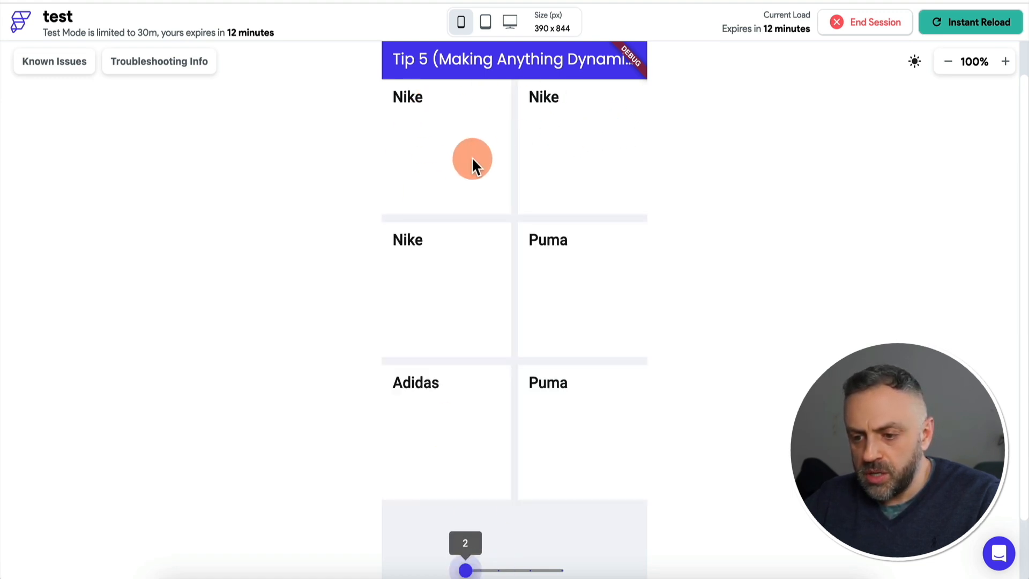
left_click(486, 569)
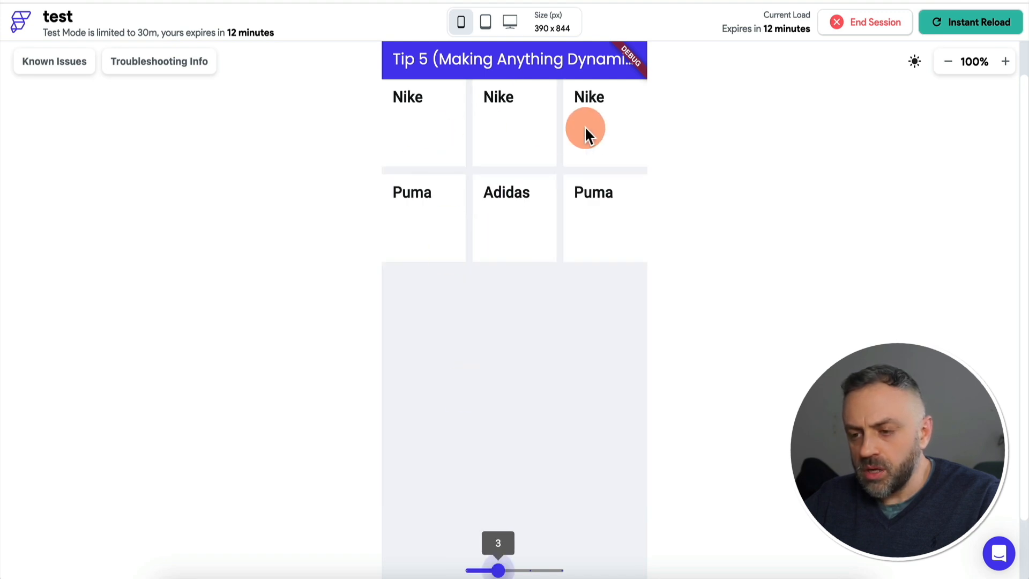
left_click(533, 571)
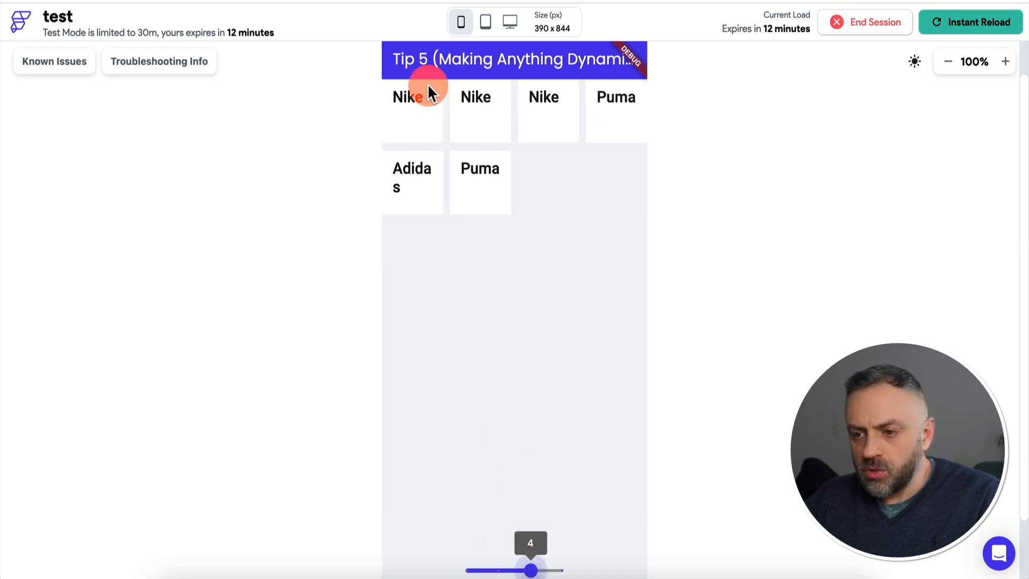
left_click(557, 572)
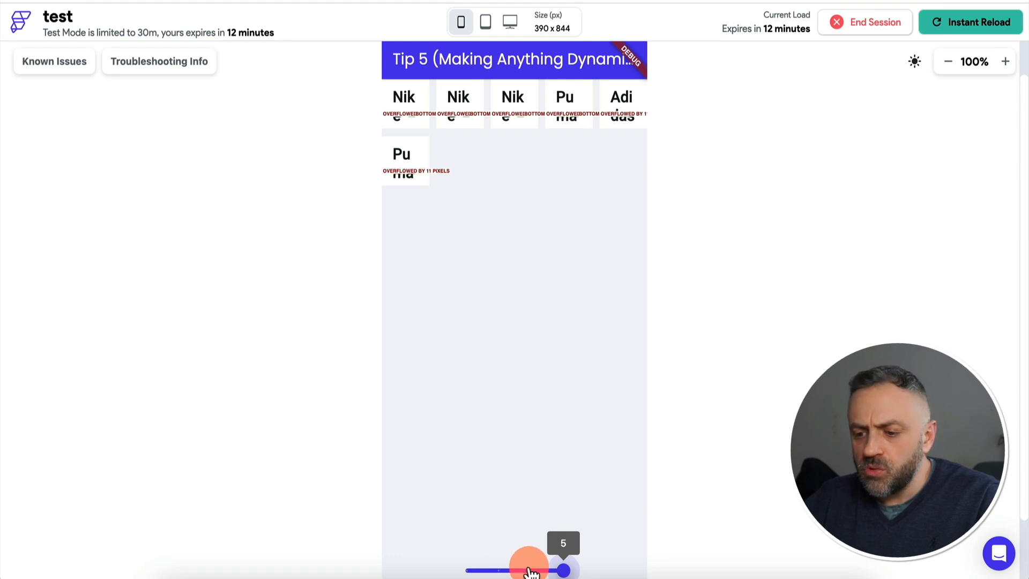
left_click_drag(530, 571, 465, 569)
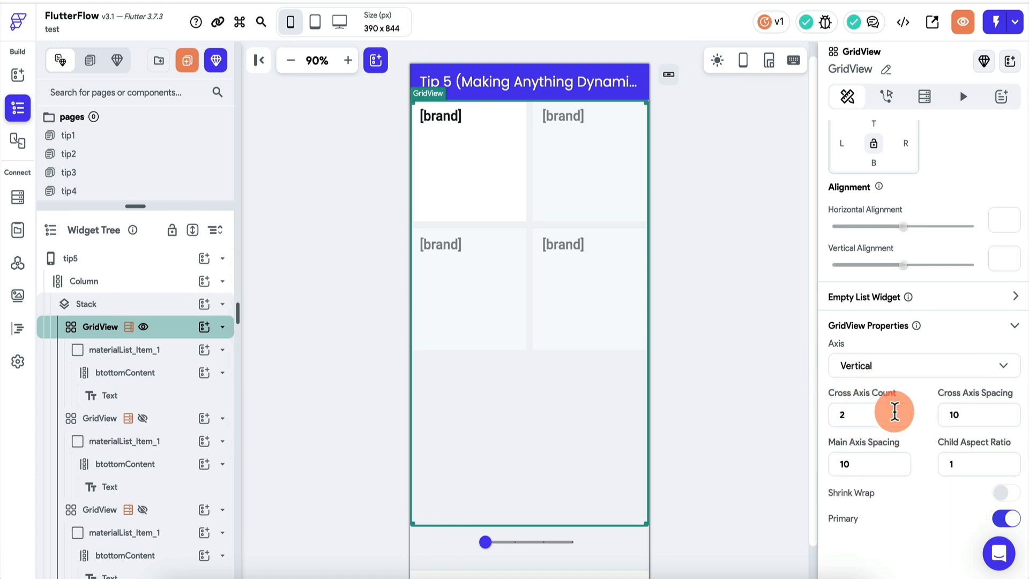
- Inspect the first GridView's Conditional Visibility setting and its Cross Axis Count on the tip5 page
scroll(911, 300, "up", 3)
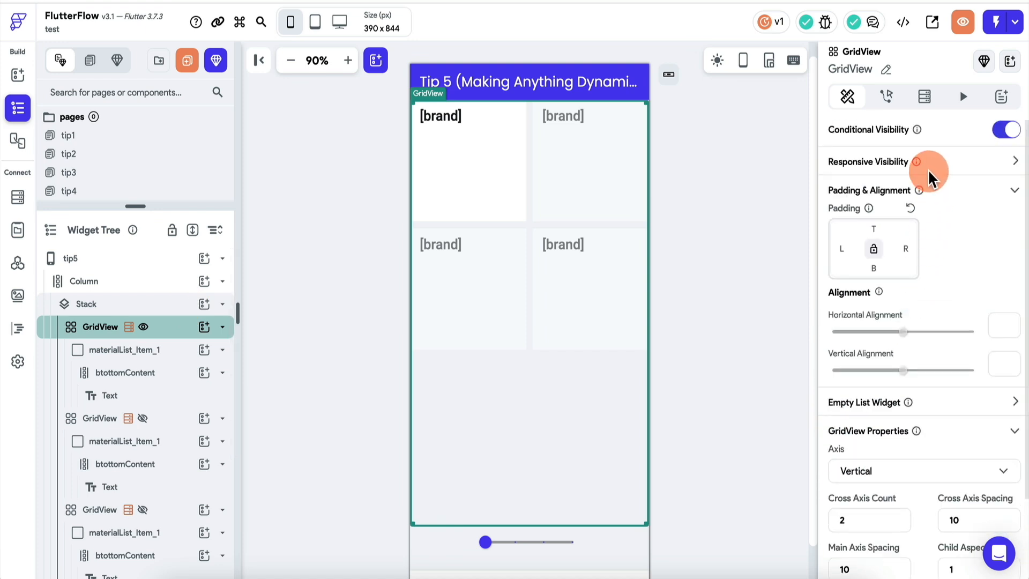
scroll(911, 282, "down", 2)
scroll(911, 282, "up", 2)
scroll(911, 282, "down", 2)
scroll(910, 288, "up", 2)
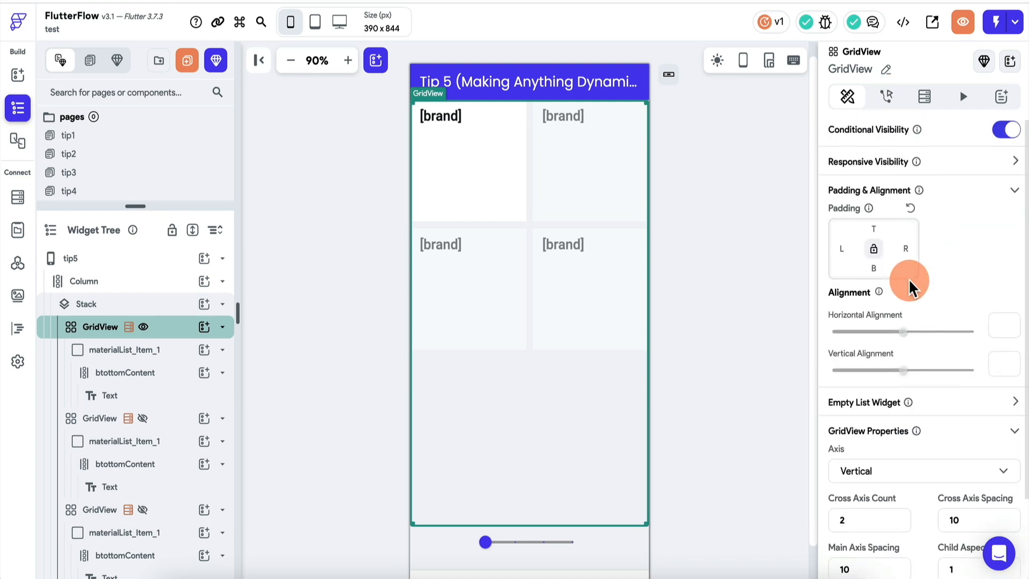
- Inspect the second GridView's Cross Axis Count, and reselect the first GridView to view its Conditional Visibility setting
left_click(444, 116)
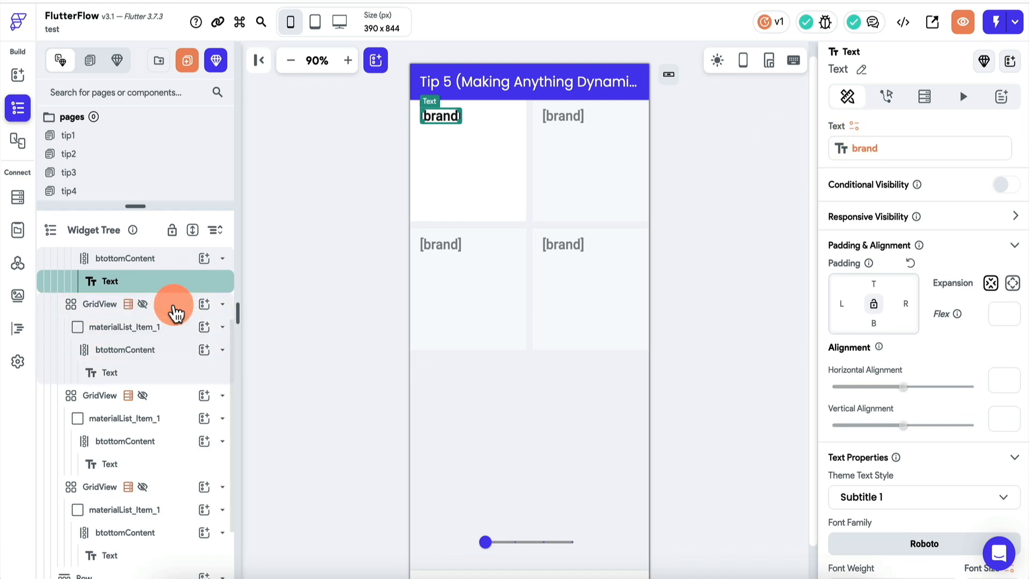
left_click(177, 305)
scroll(850, 384, "down", 3)
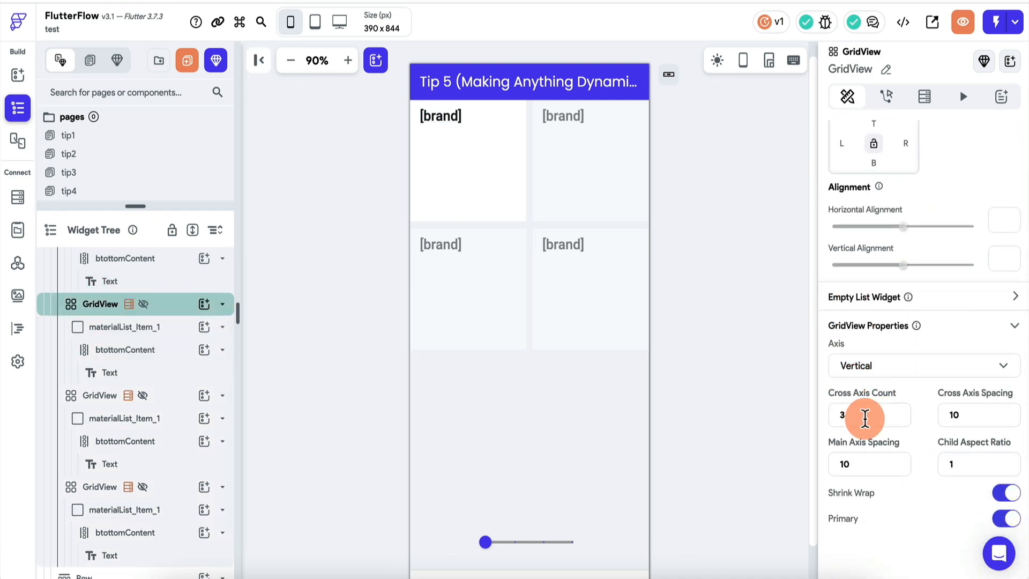
scroll(166, 307, "up", 2)
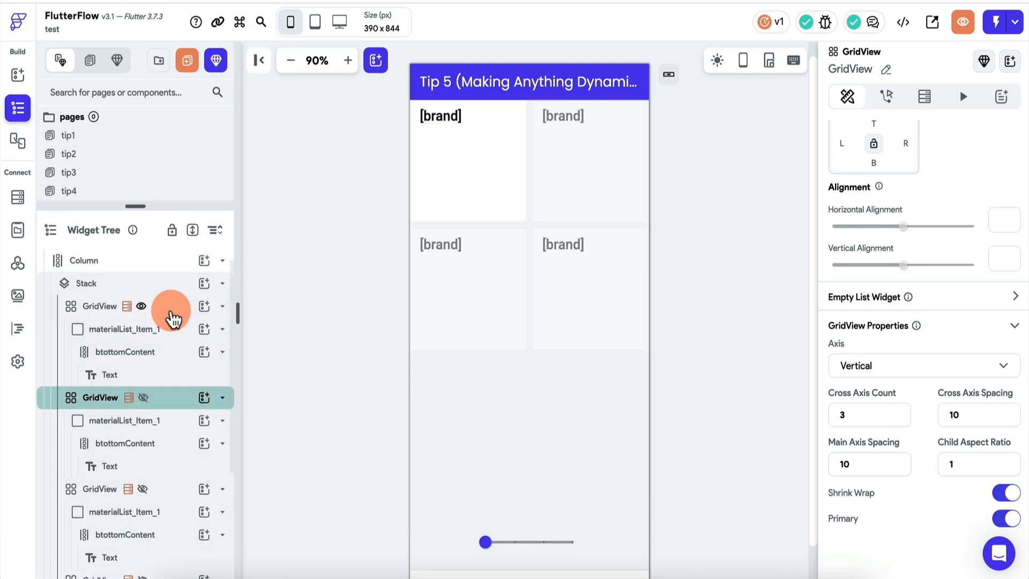
left_click(171, 309)
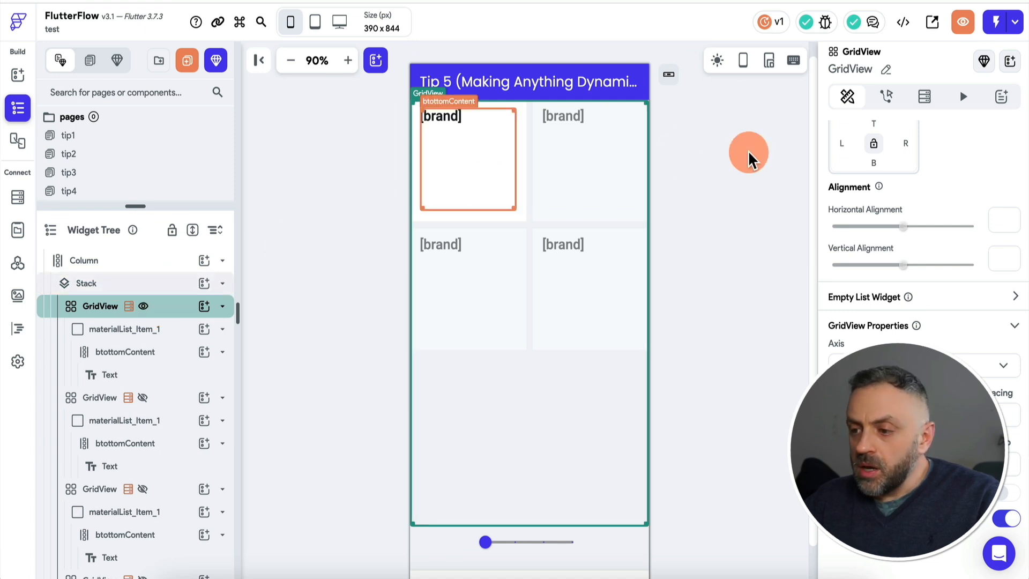
scroll(925, 179, "up", 2)
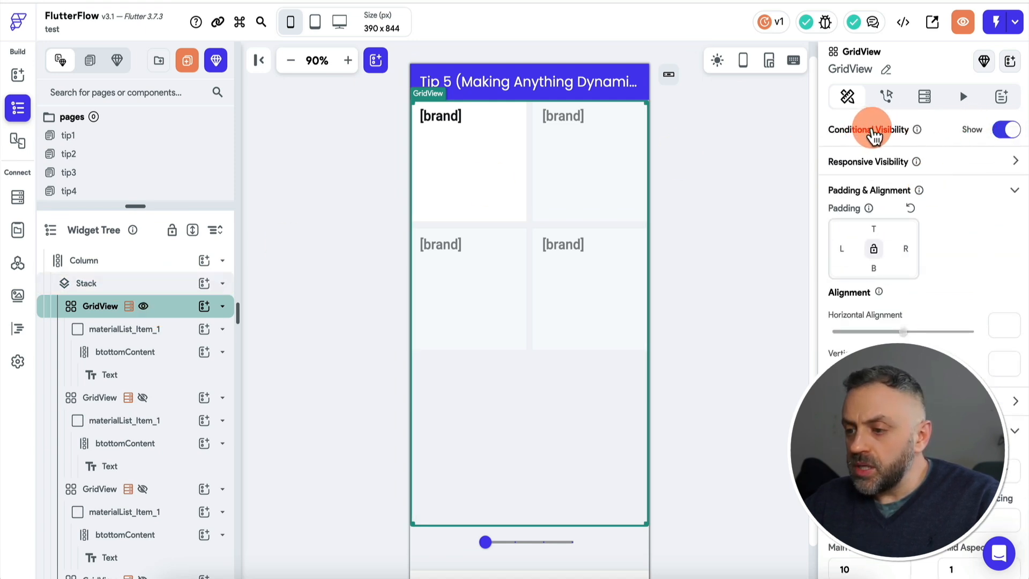
- Inspect the Conditional Visibility conditions of the first, second and third GridViews in the tip5 page's Stack
left_click(973, 134)
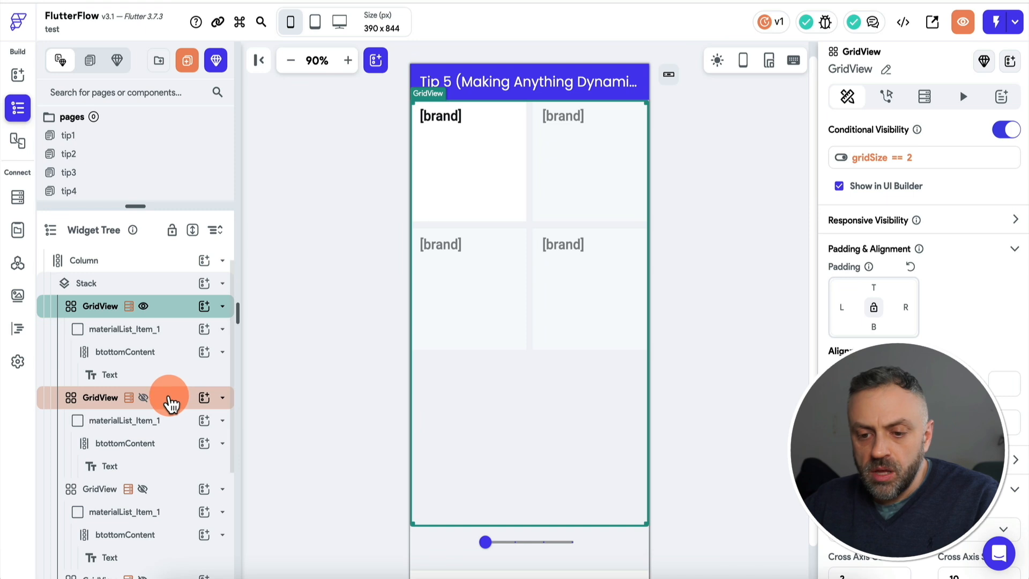
left_click(172, 399)
left_click(977, 132)
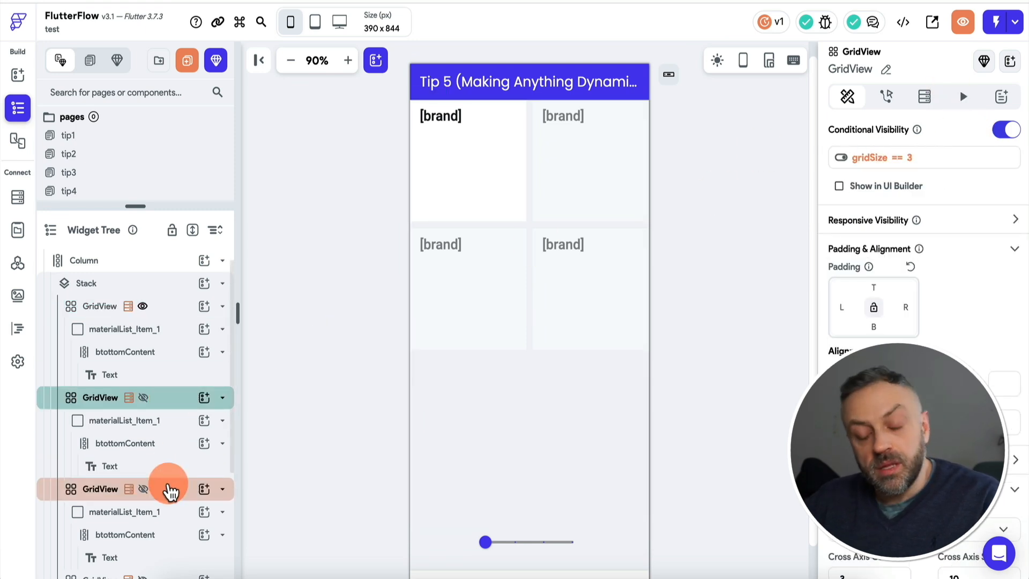
left_click(170, 489)
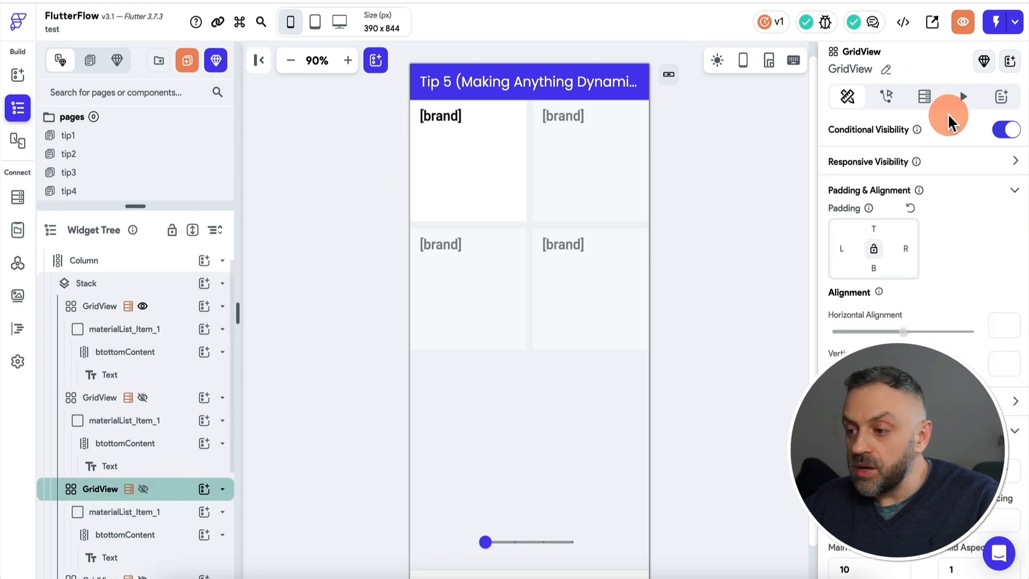
left_click(968, 132)
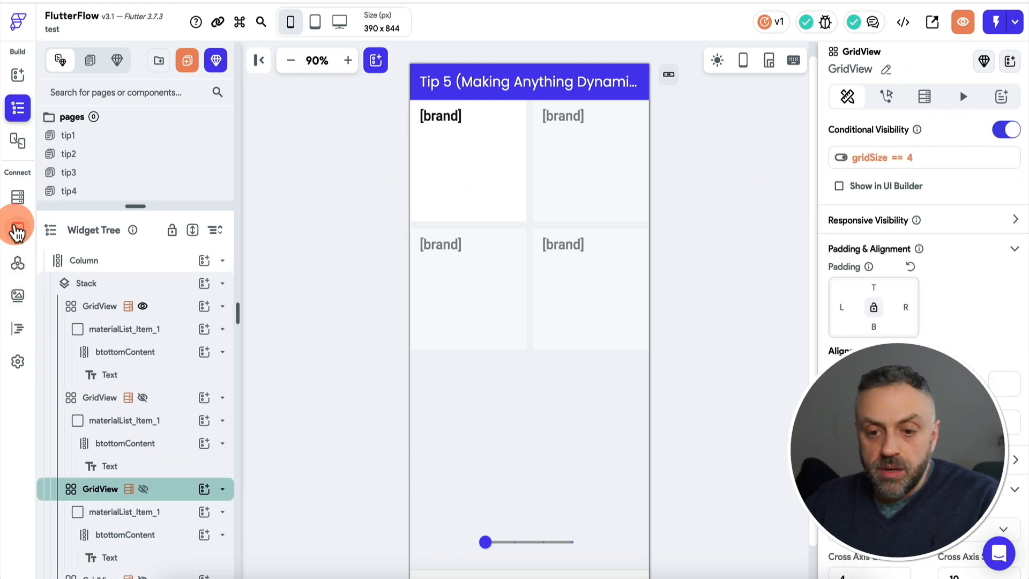
left_click(18, 232)
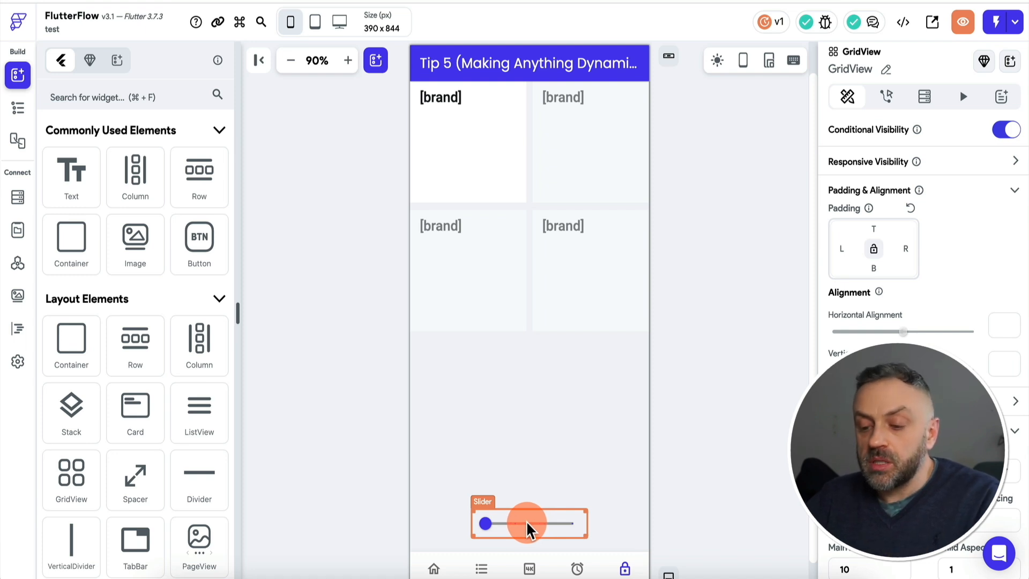
- Examine the Slider's properties on the tip5 page, including its initial value, minimum, maximum and step size
left_click(533, 524)
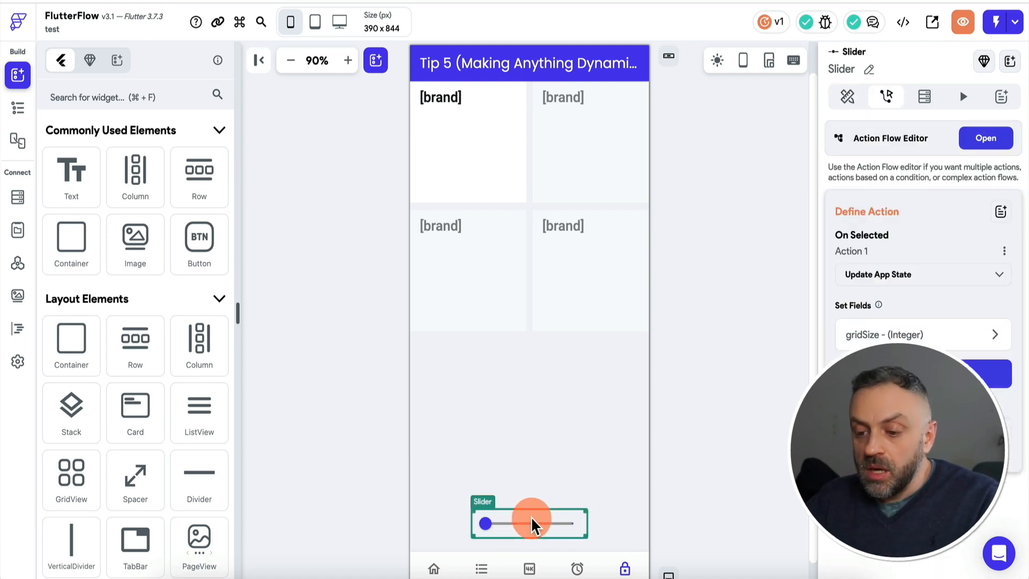
left_click(847, 97)
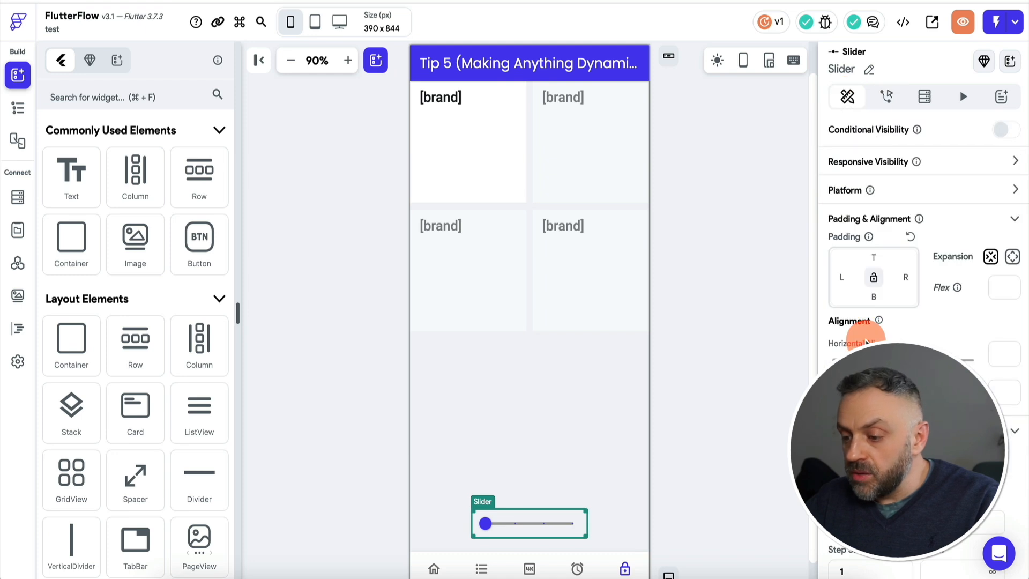
scroll(864, 333, "down", 3)
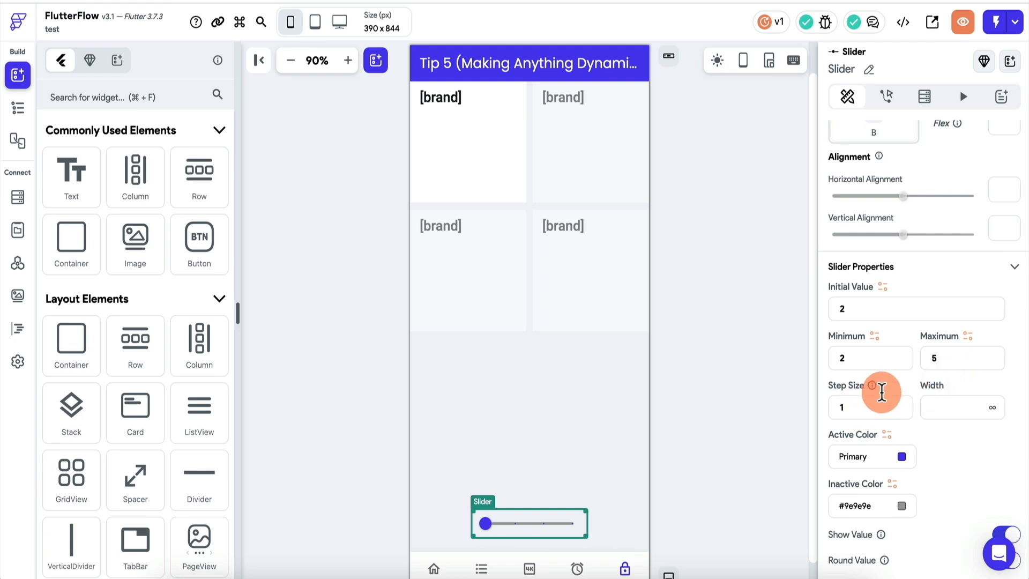
- Inspect the Slider's On Selected Update App State action, examining the gridSize field's code expression and its var1 argument, and confirm the expression
left_click(887, 98)
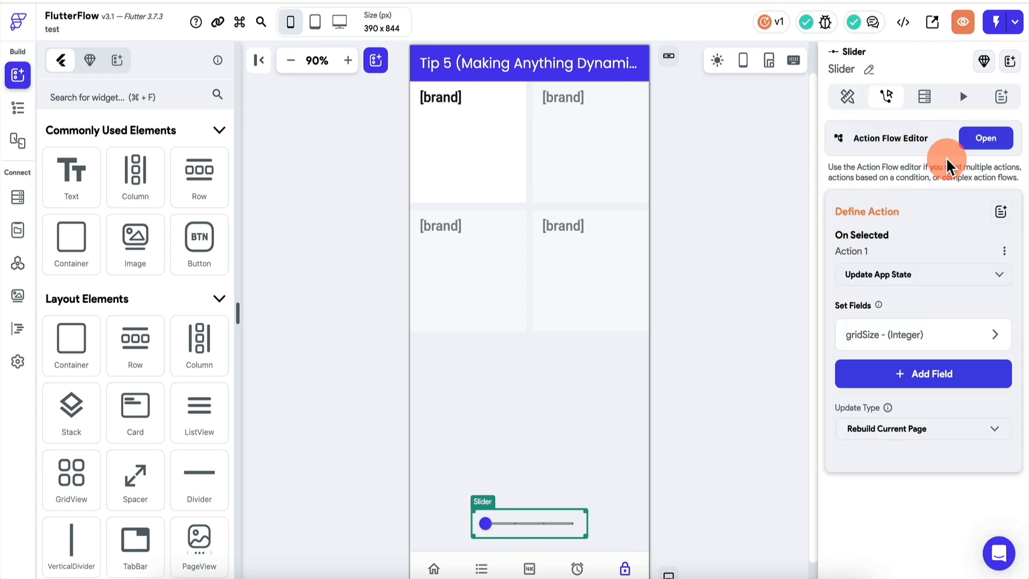
left_click(961, 142)
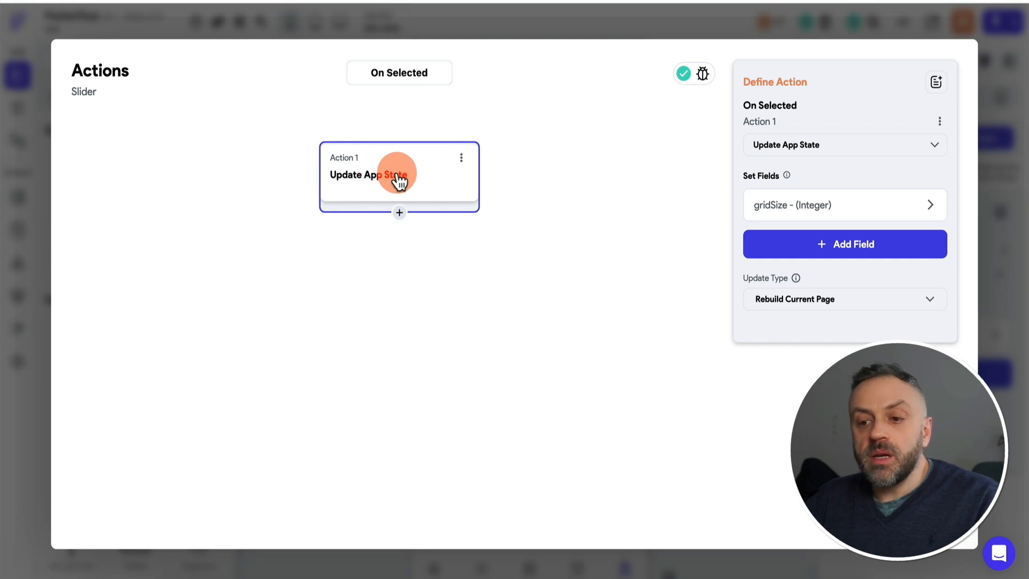
left_click(783, 208)
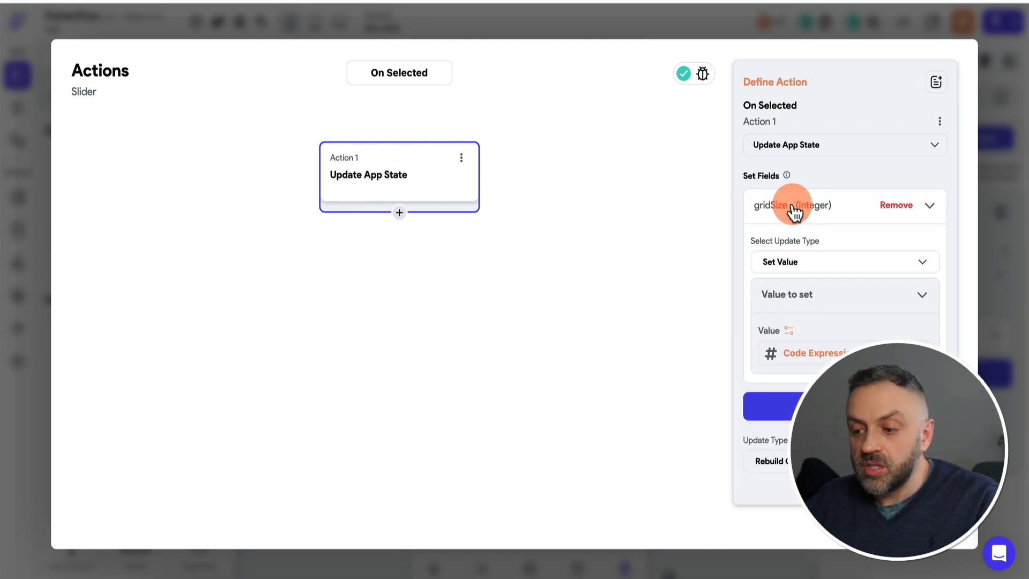
left_click(794, 357)
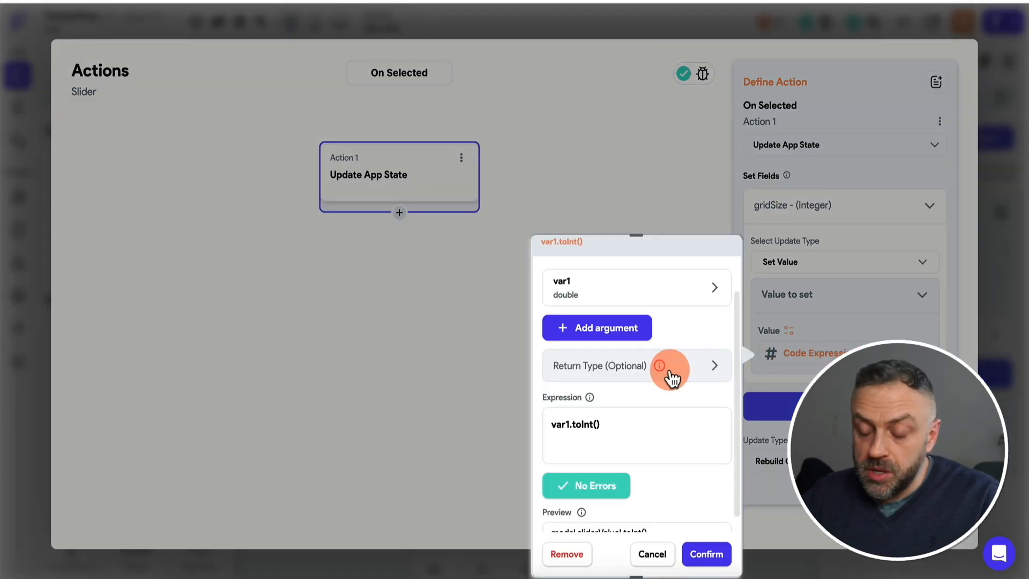
scroll(669, 375, "up", 3)
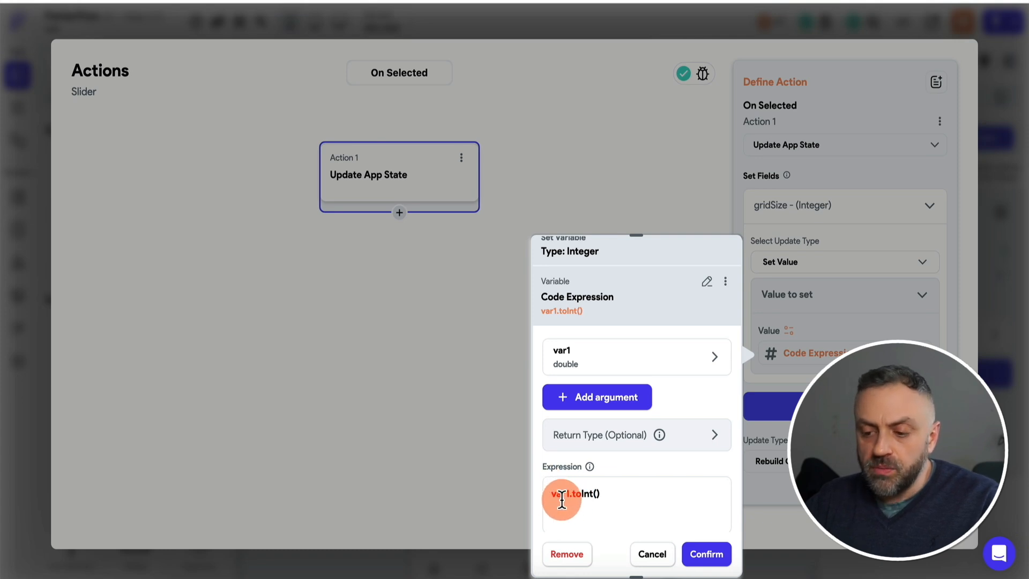
left_click(604, 363)
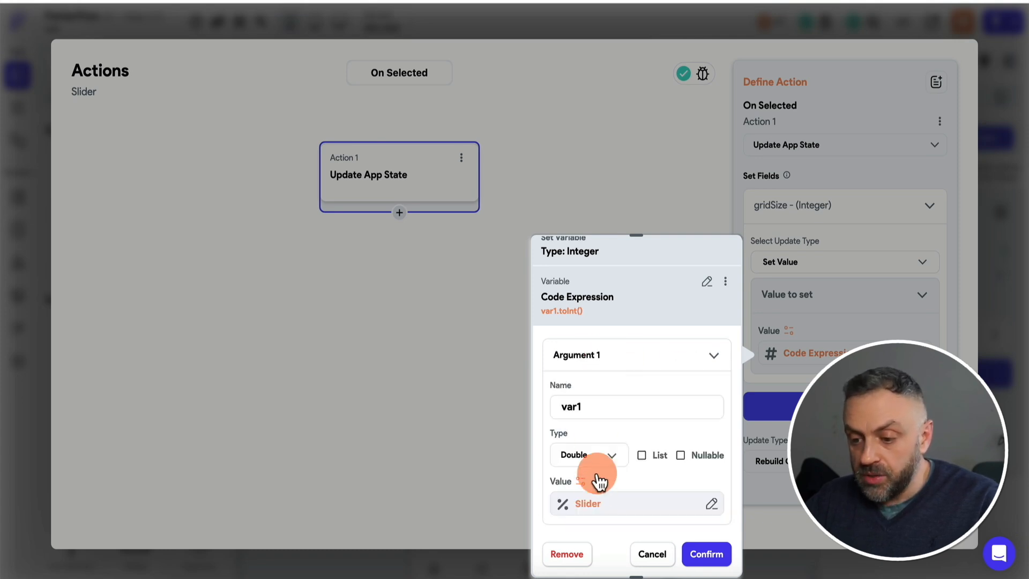
scroll(600, 506, "down", 3)
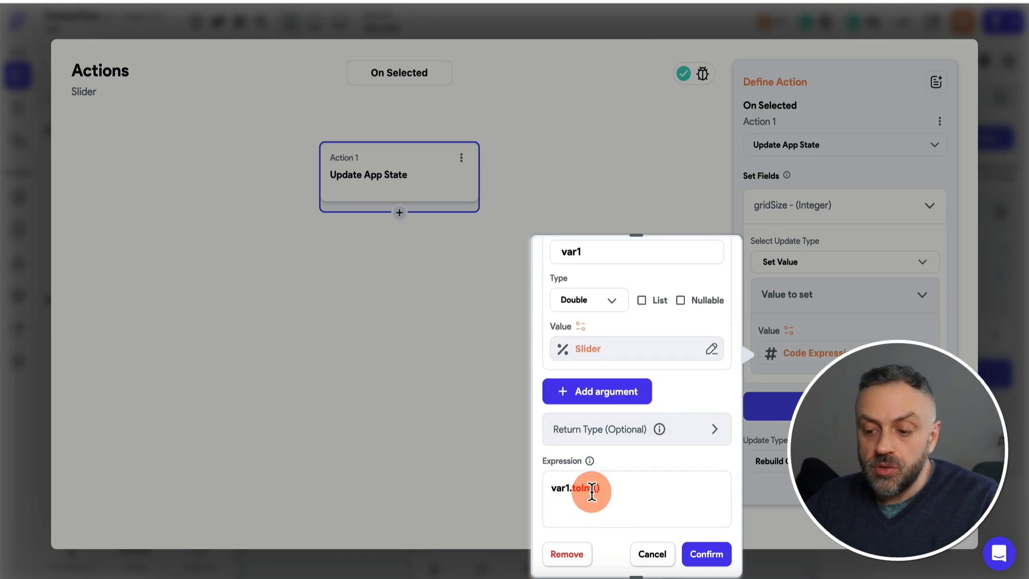
left_click(703, 554)
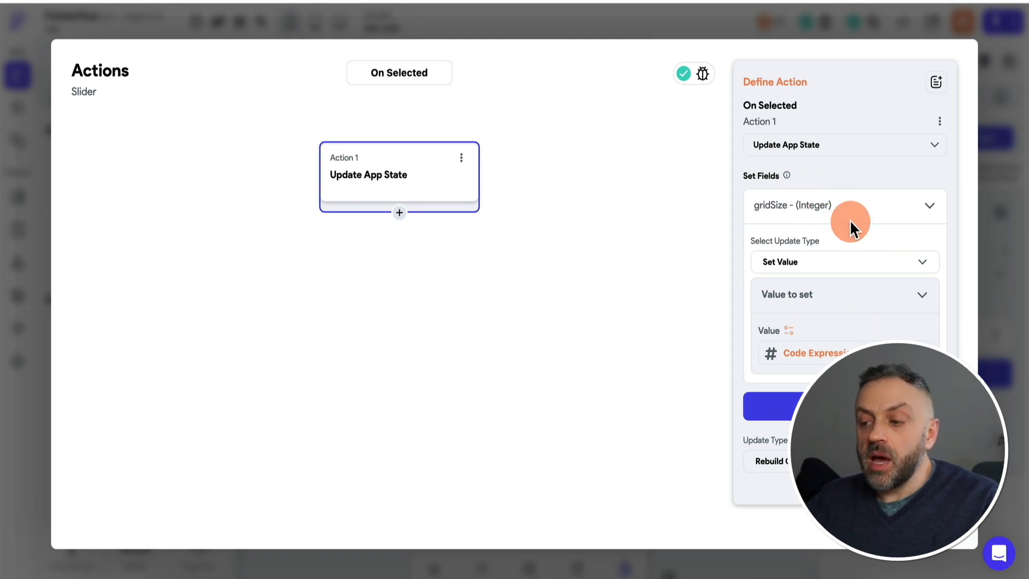
left_click(994, 223)
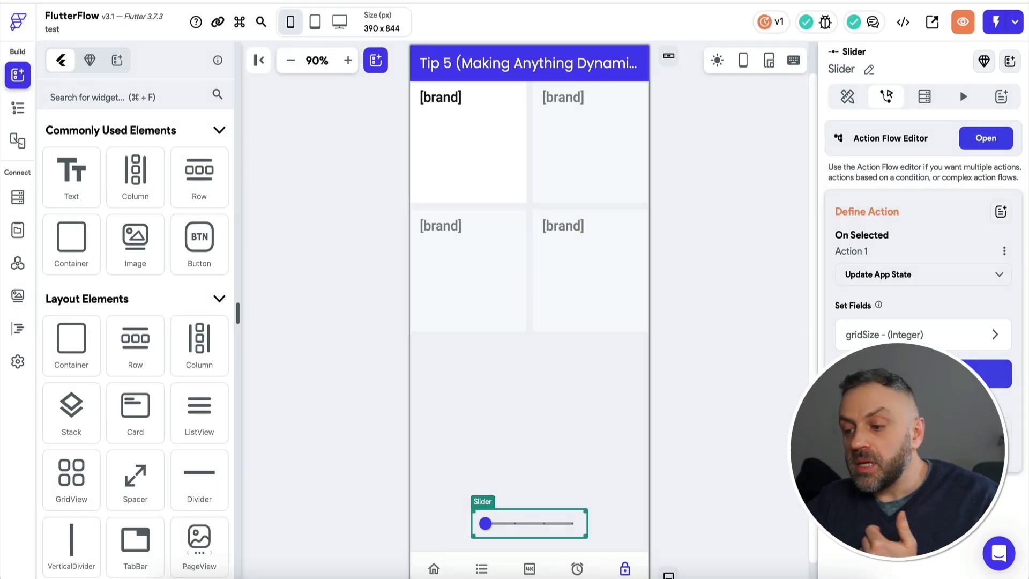
- Reopen the Slider's action flow to check the Update Type of its Update App State action, and close it
left_click(986, 138)
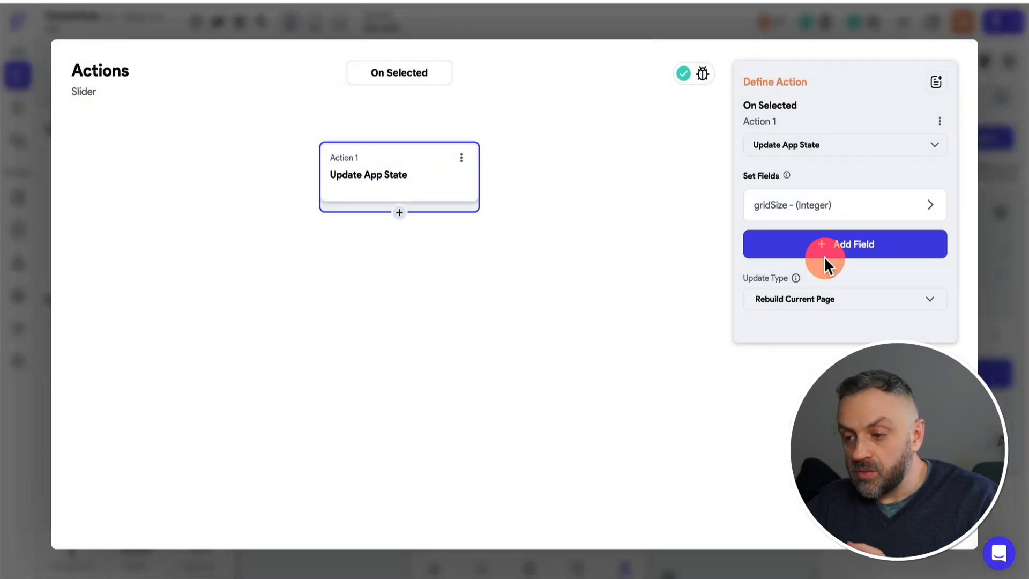
left_click(817, 303)
left_click(790, 309)
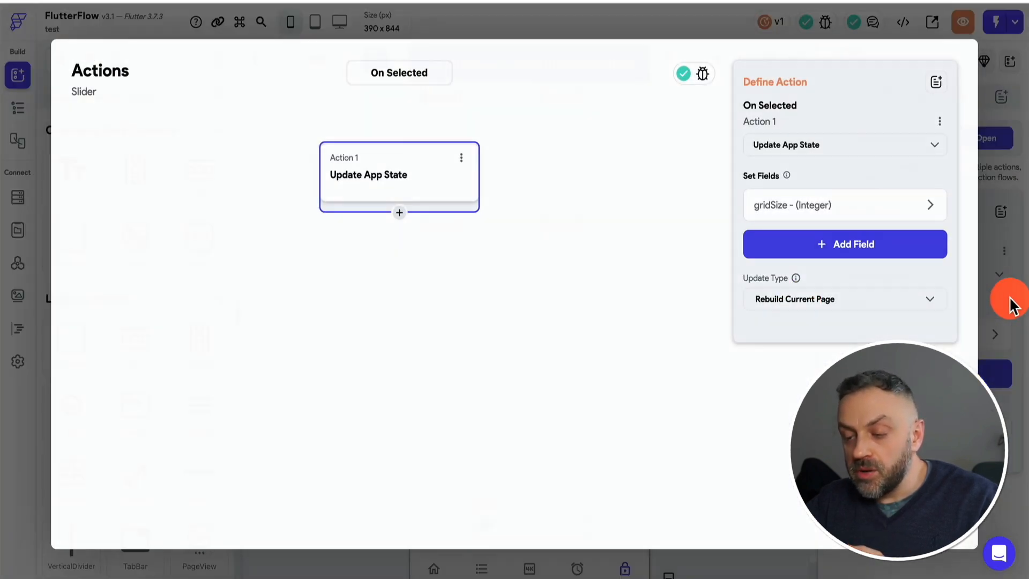
left_click(1011, 300)
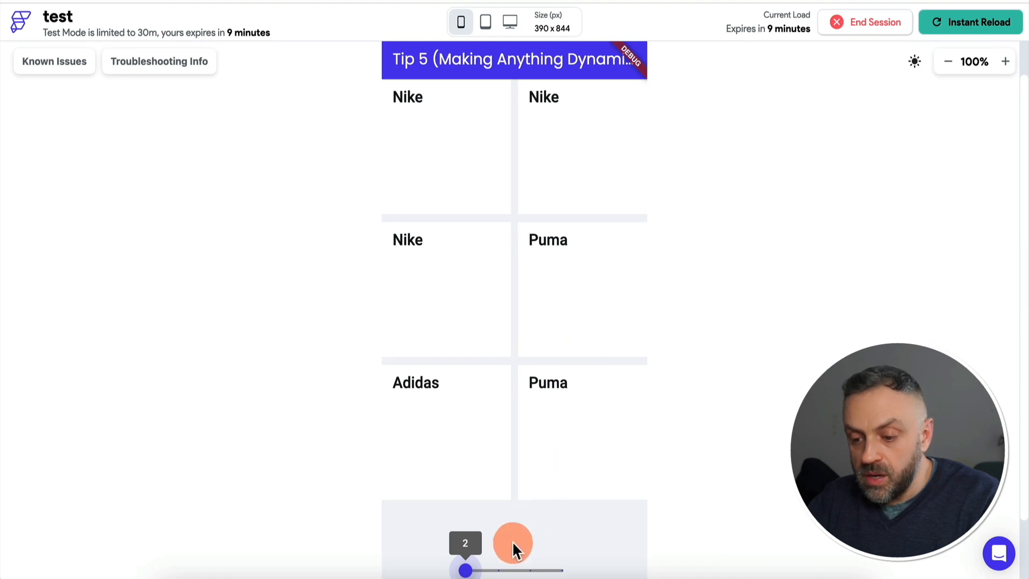
- Test the Tip 5 page's slider in the running app by moving the brand grid to 3 and 5 columns
left_click(496, 570)
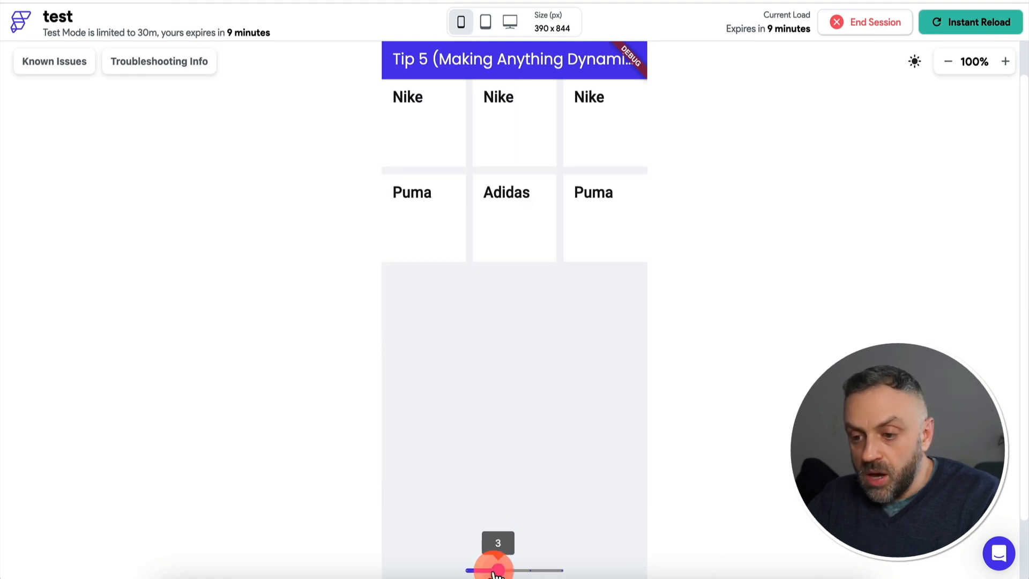
left_click_drag(523, 573, 556, 573)
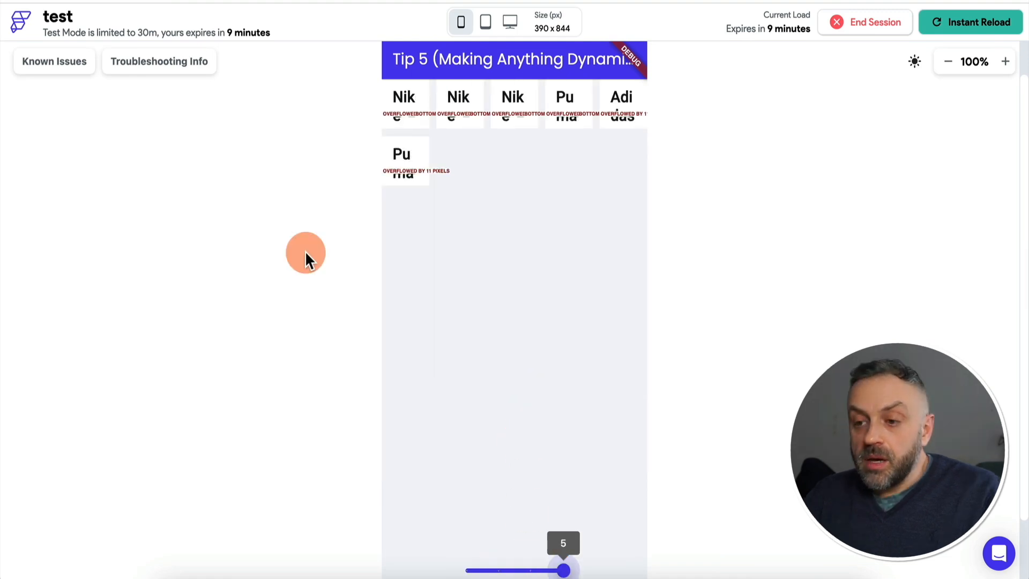